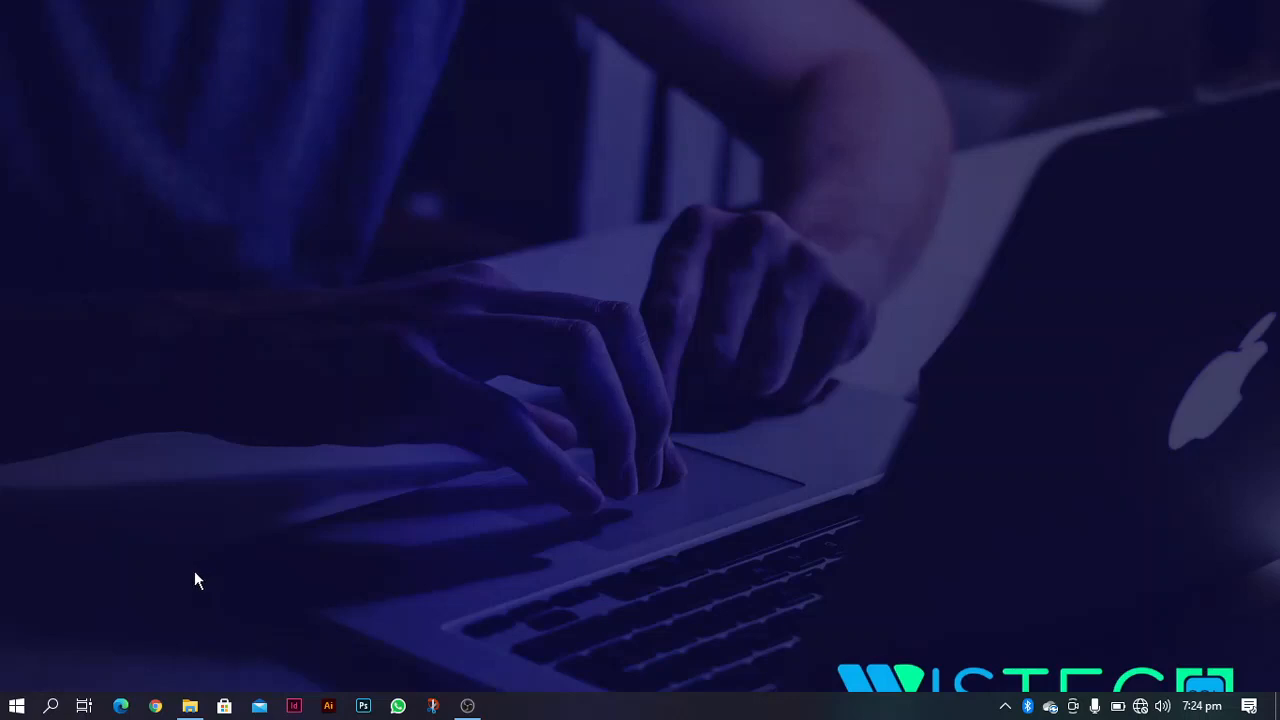
- Search Windows for "disk mana" and open the Create and format hard disk partitions tool
{"action": "key", "text": "super+x"}
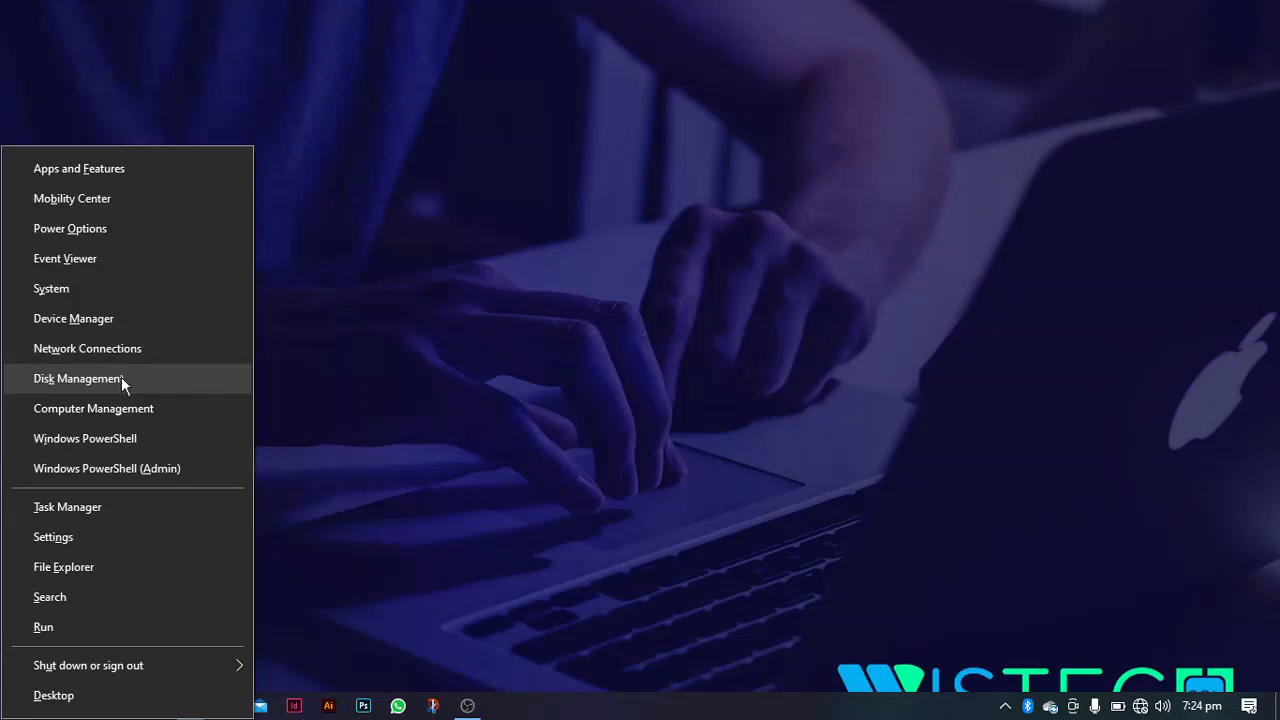
{"action": "left_click", "coordinate": [450, 379]}
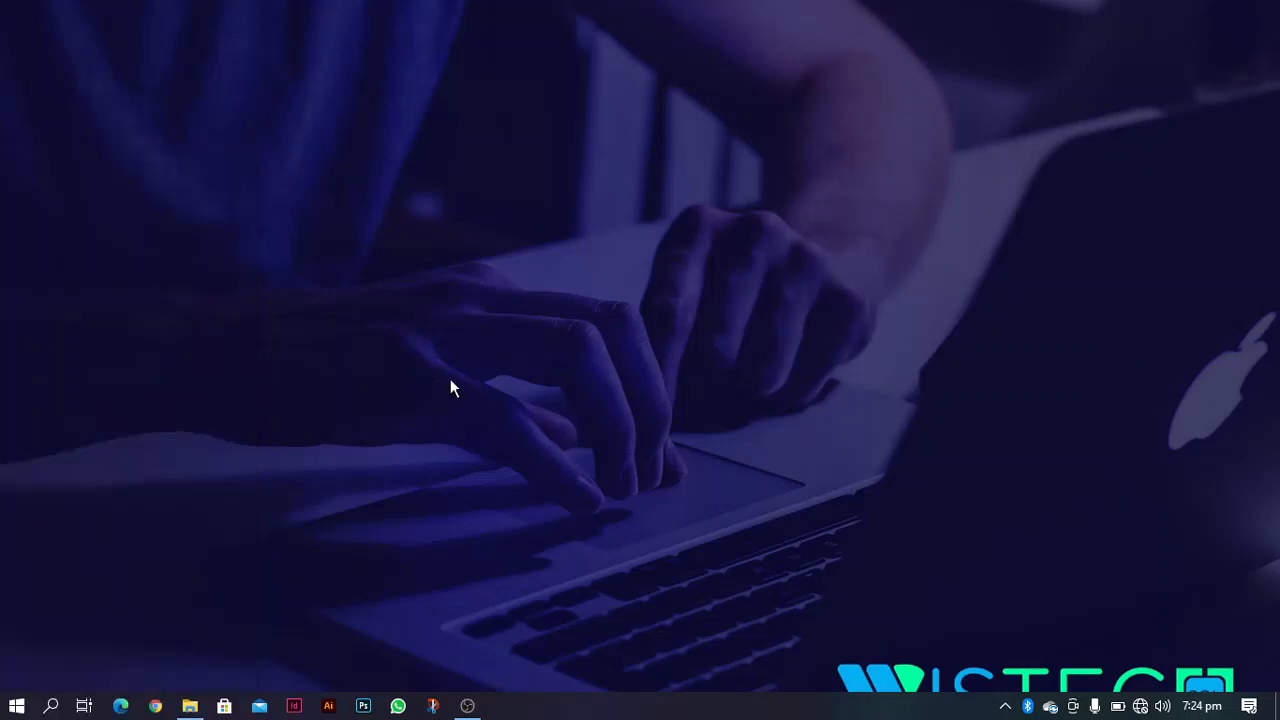
{"action": "left_click", "coordinate": [50, 706]}
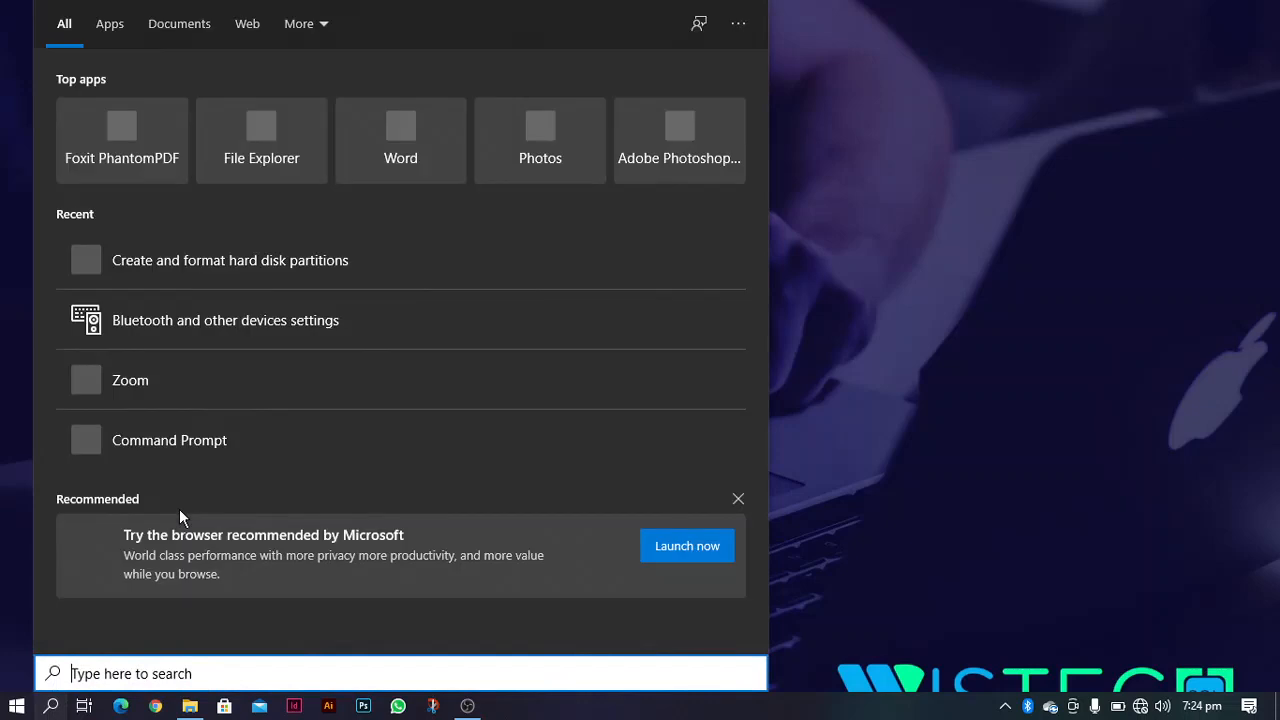
{"action": "type", "text": "disk mana"}
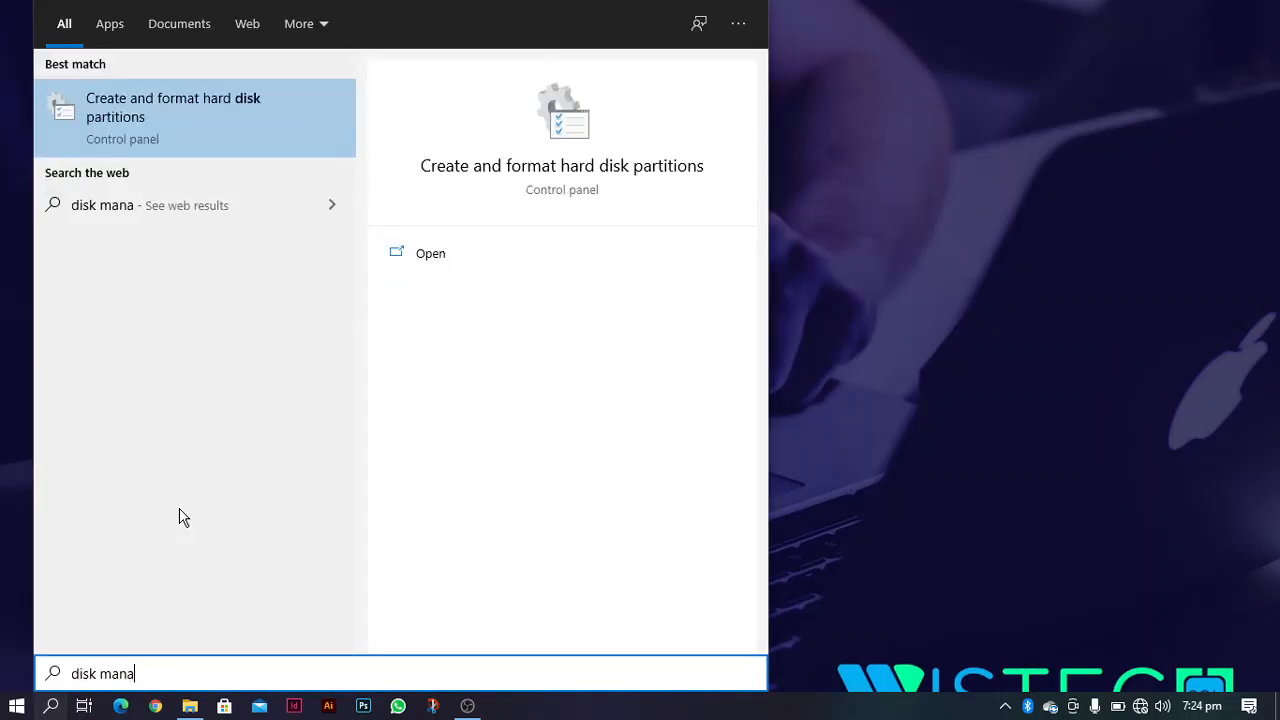
{"action": "left_click", "coordinate": [430, 256]}
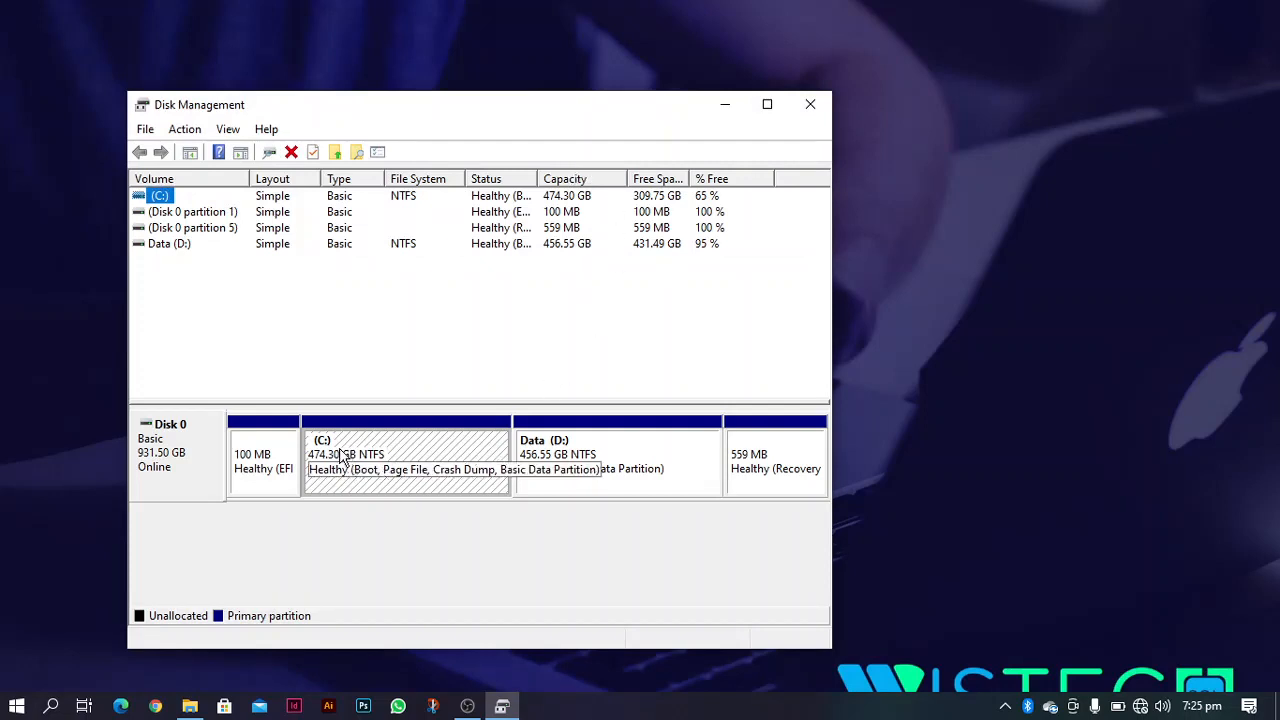
- Inspect the C: and Data (D:) partitions, and view the drives under This PC in File Explorer alongside Disk Management
{"action": "left_click", "coordinate": [345, 462]}
{"action": "left_click", "coordinate": [588, 455]}
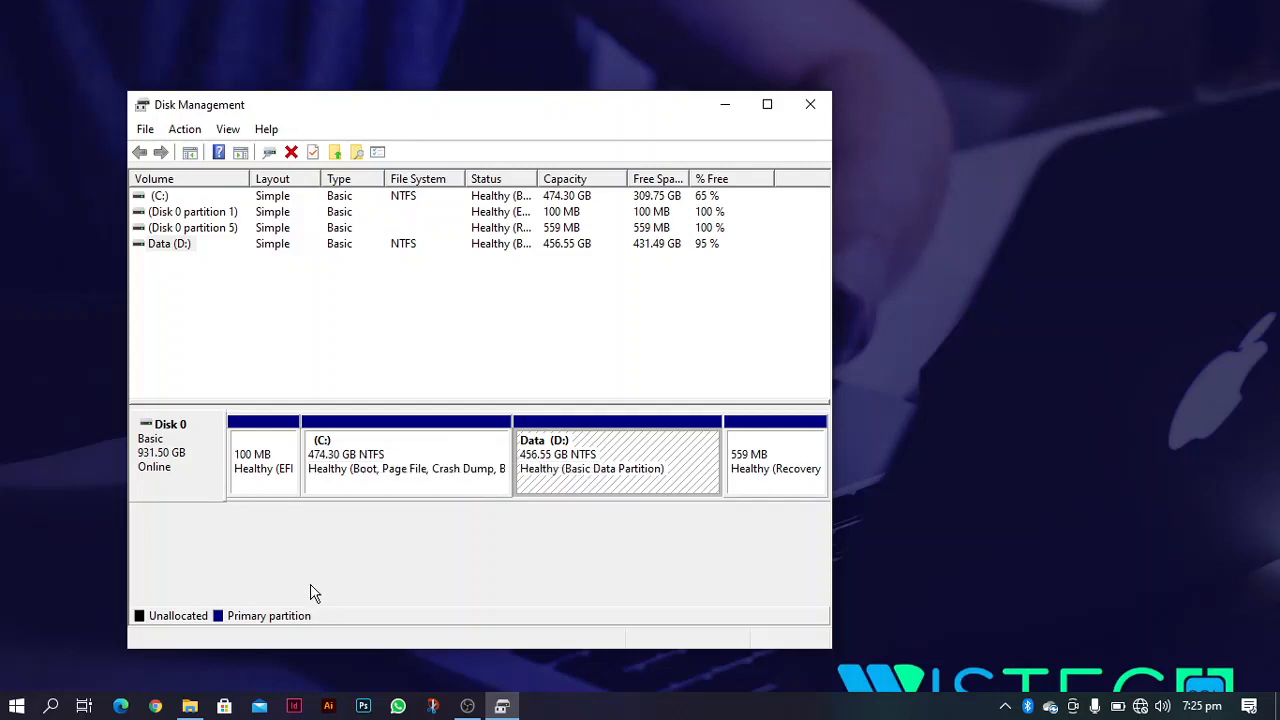
{"action": "left_click", "coordinate": [189, 706]}
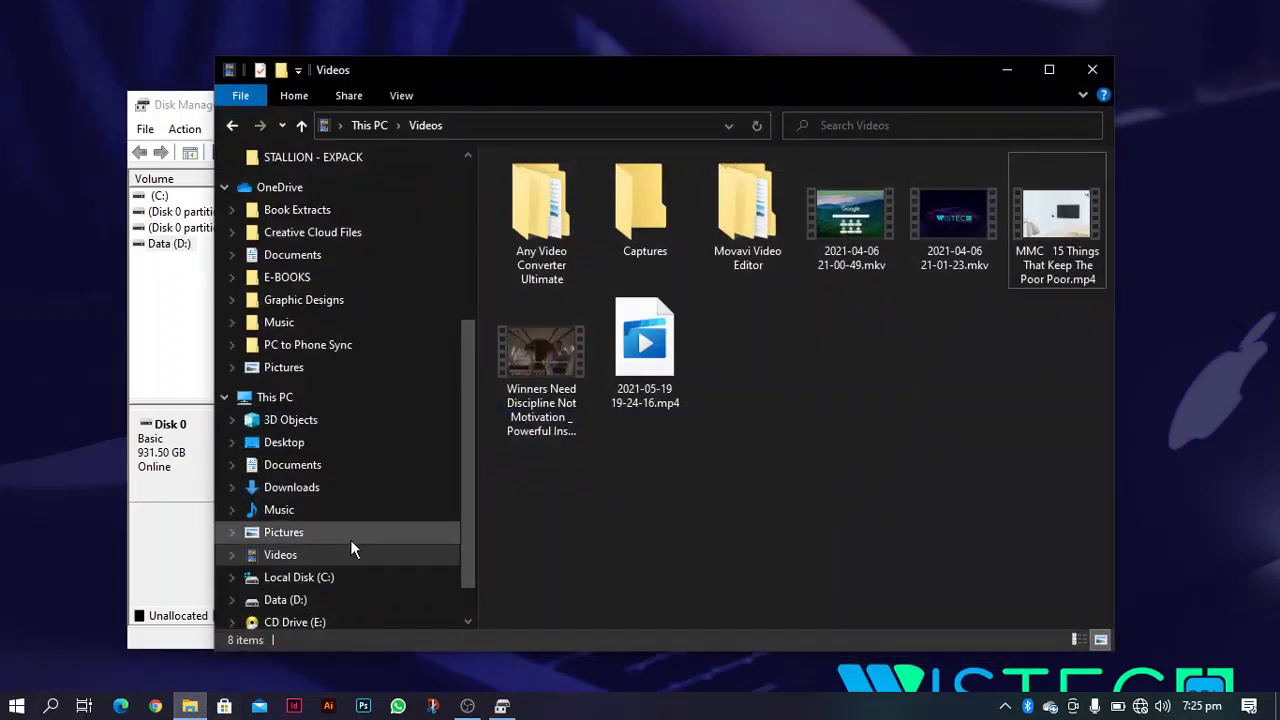
{"action": "left_click", "coordinate": [301, 398]}
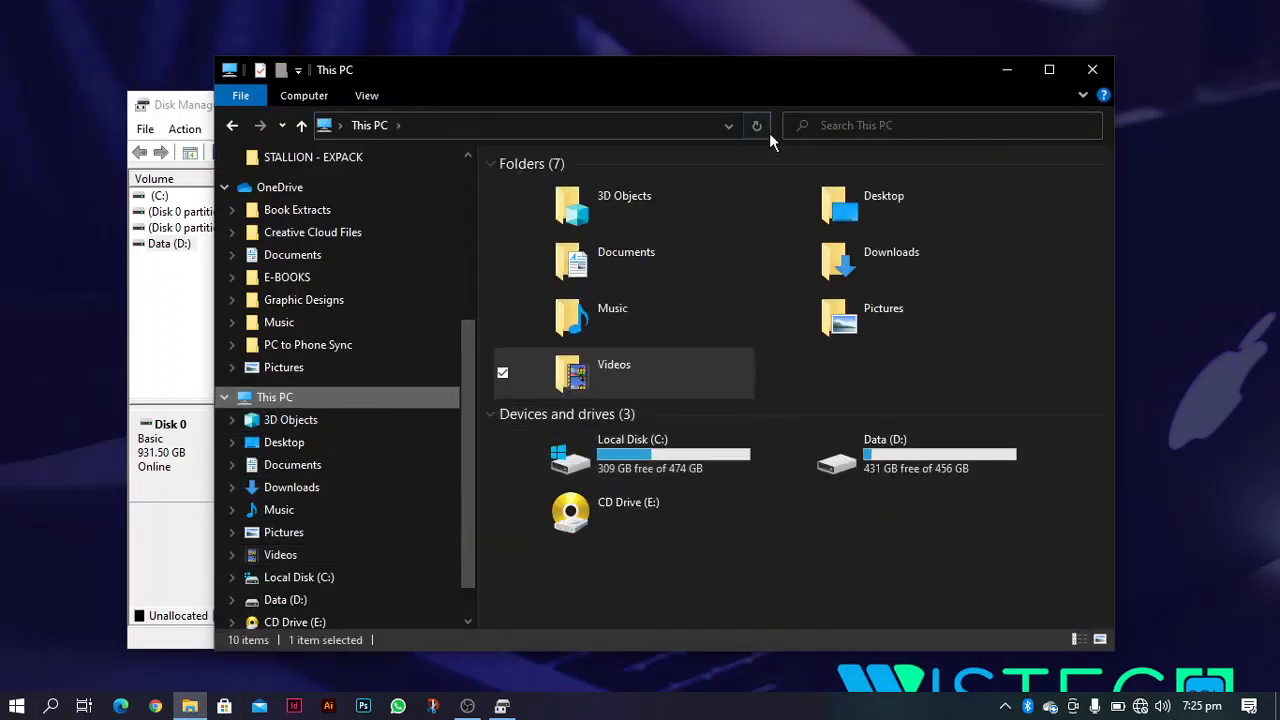
{"action": "left_click_drag", "start_coordinate": [799, 71], "coordinate": [925, 31]}
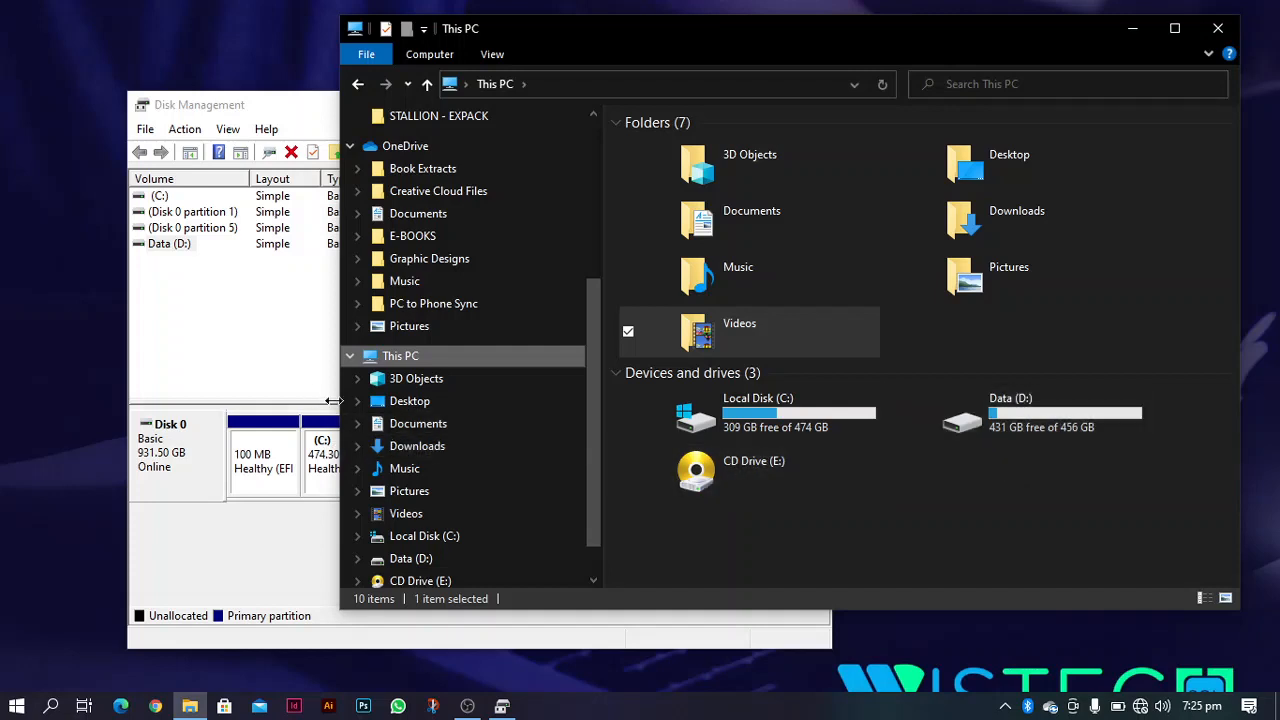
- Return to Disk Management and start Shrink Volume on the Data (D:) partition
{"action": "left_click", "coordinate": [270, 375]}
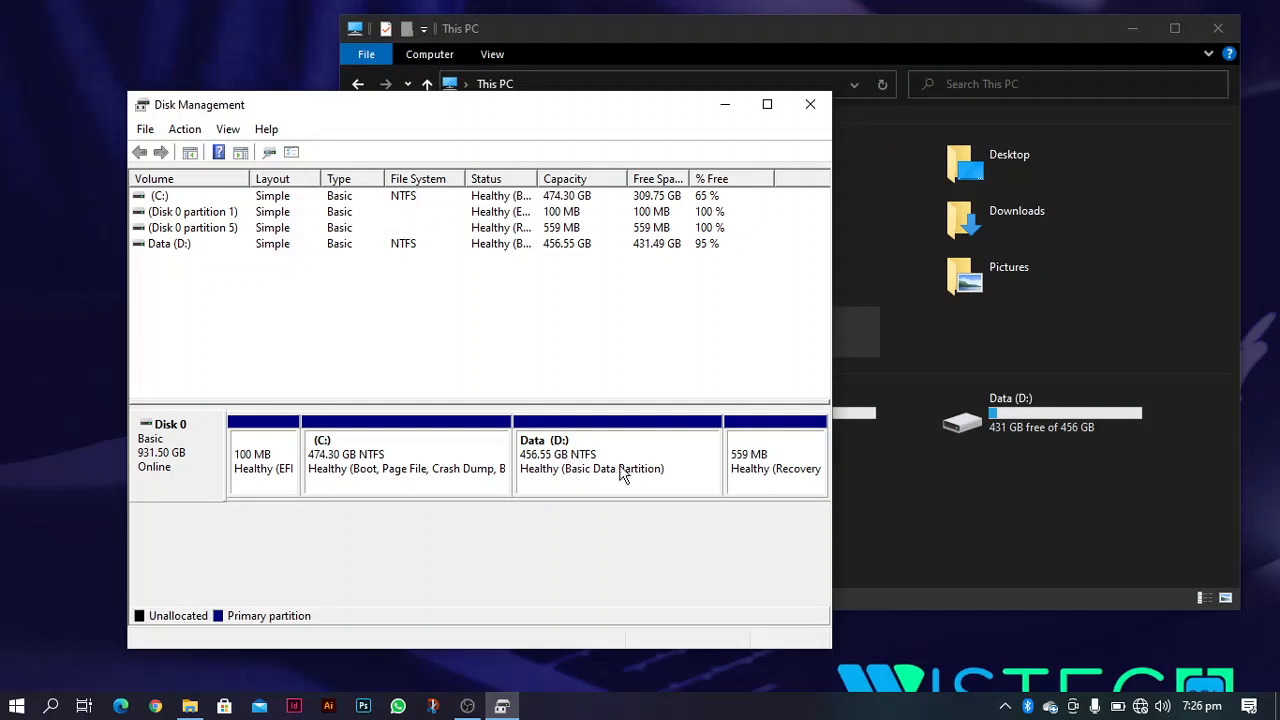
{"action": "left_click", "coordinate": [383, 460]}
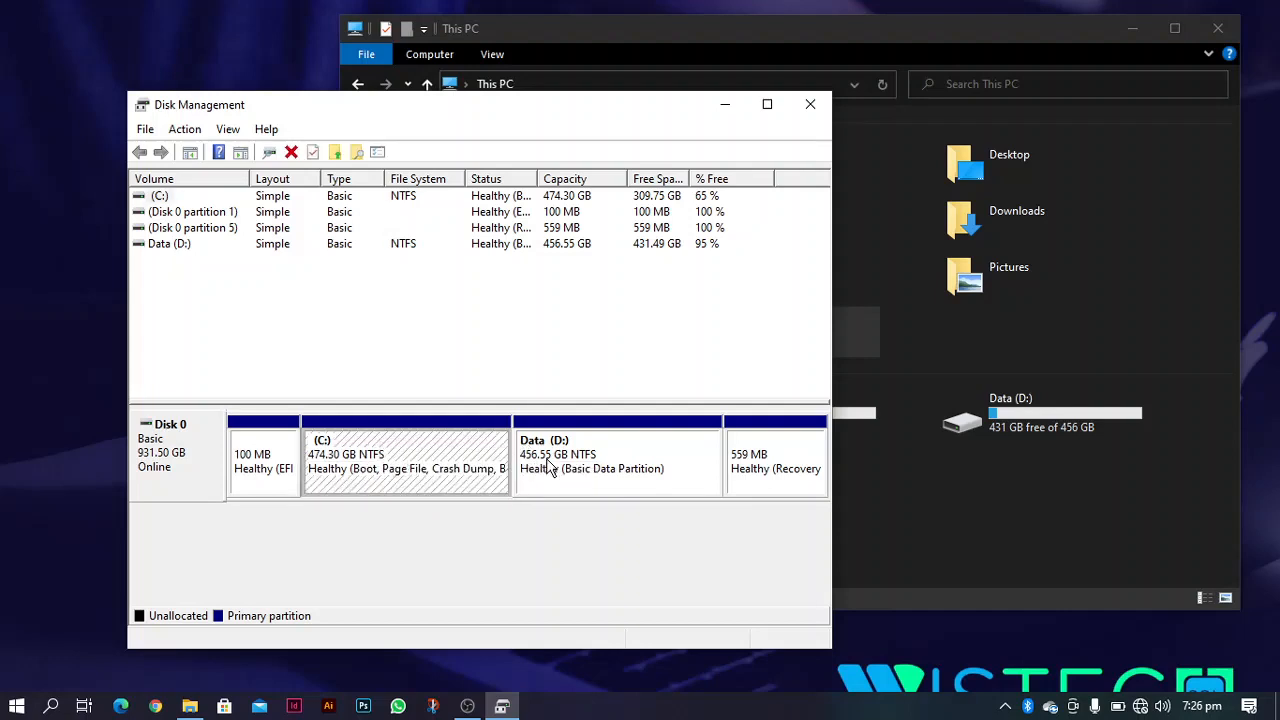
{"action": "left_click", "coordinate": [619, 463]}
{"action": "right_click", "coordinate": [619, 466]}
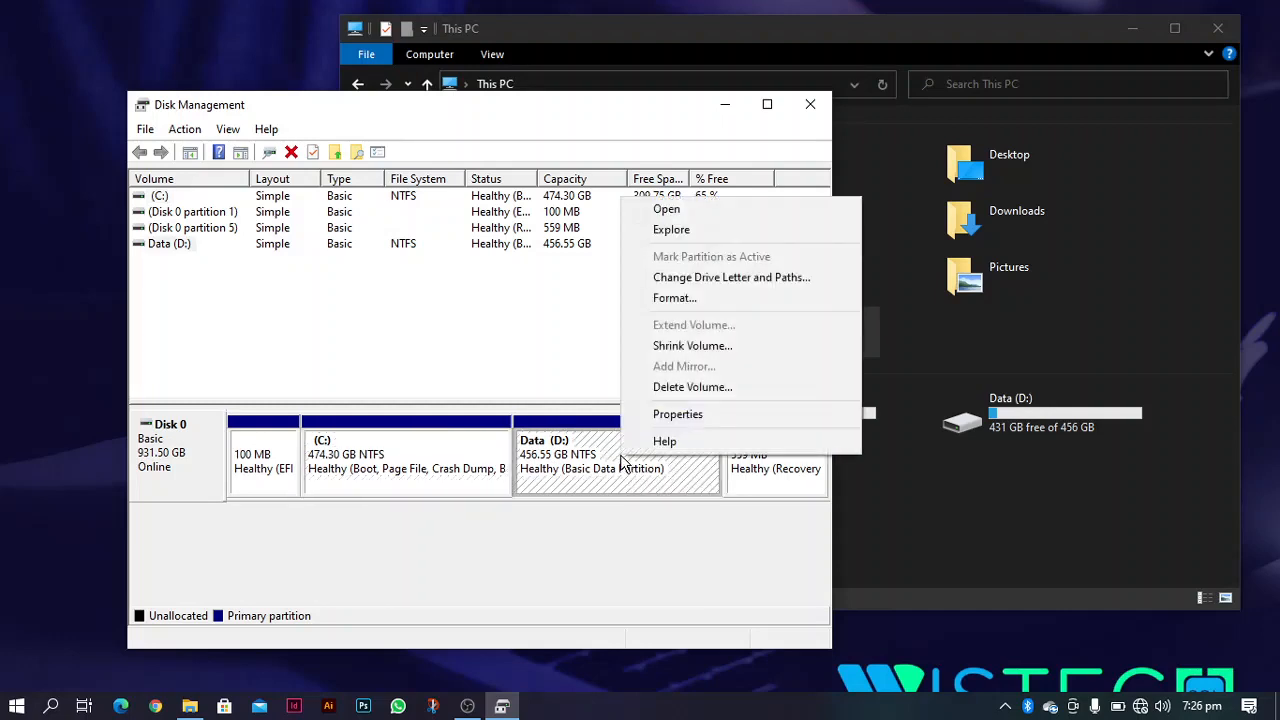
{"action": "left_click", "coordinate": [681, 347]}
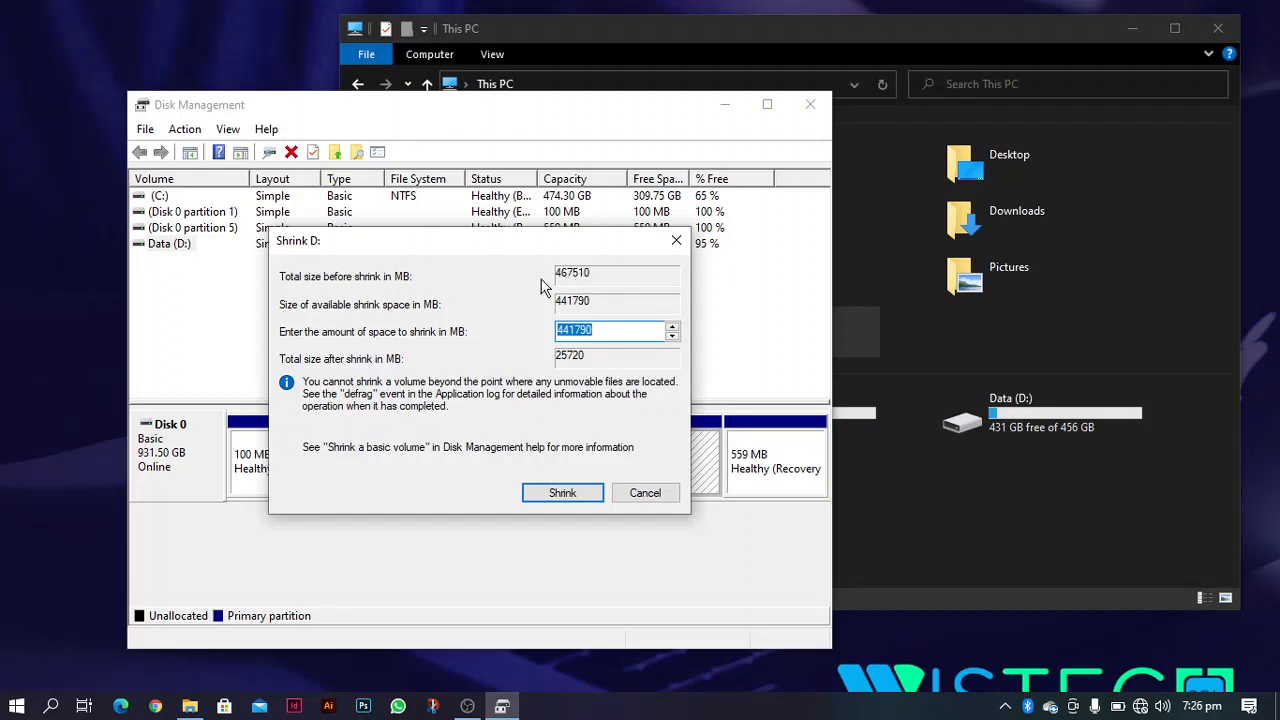
- Set the amount of space to shrink to 100190 MB and shrink the D: volume
{"action": "left_click", "coordinate": [576, 333]}
{"action": "key", "text": "BackSpace"}
{"action": "key", "text": "BackSpace"}
{"action": "type", "text": "100"}
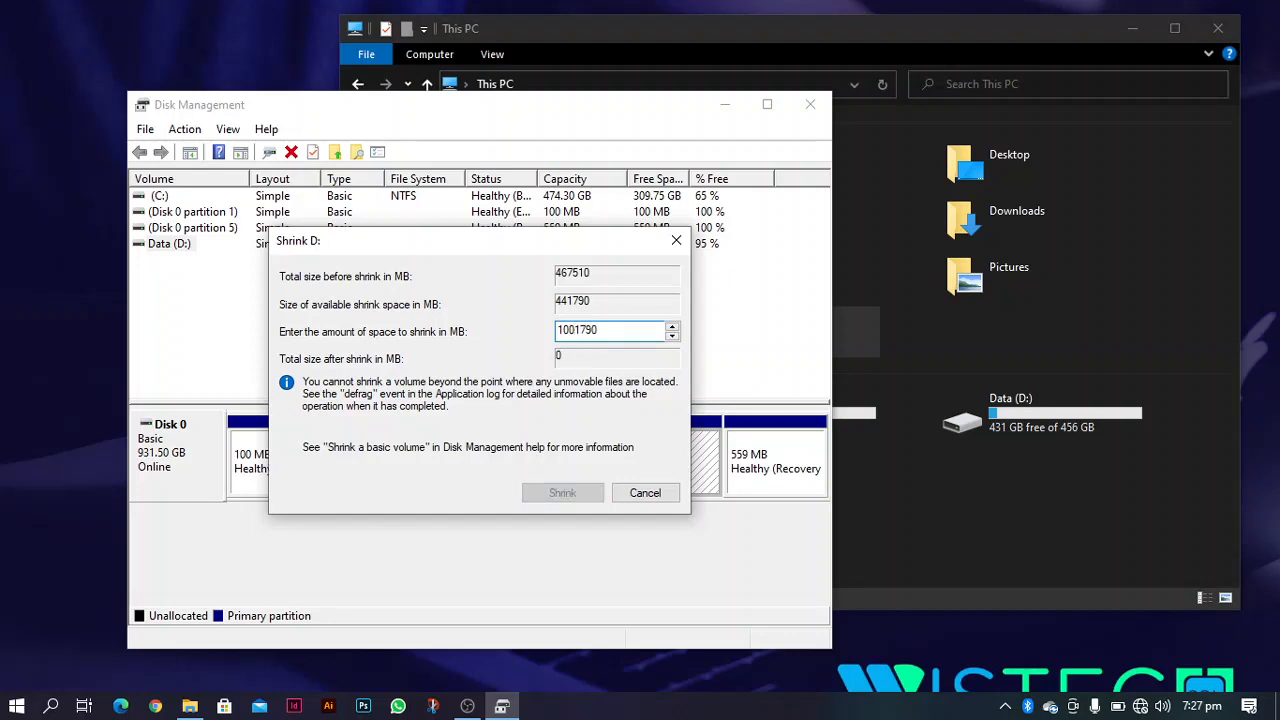
{"action": "key", "text": "Delete"}
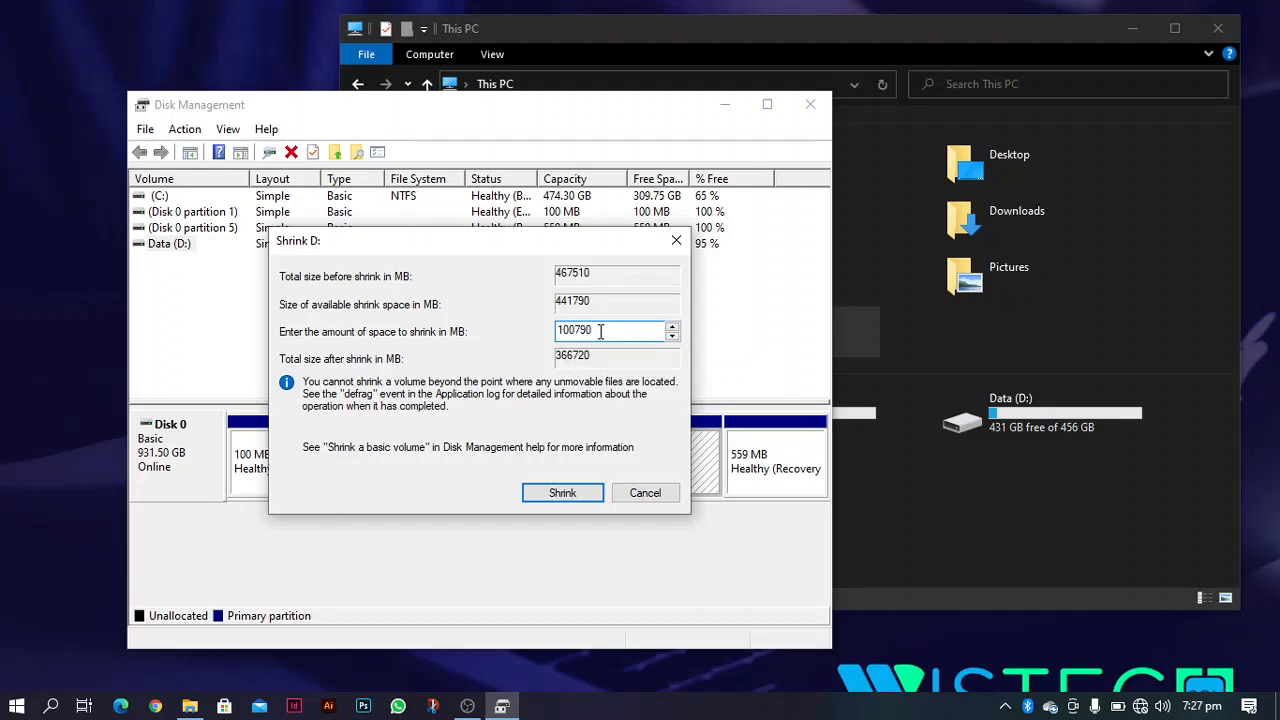
{"action": "key", "text": "Delete"}
{"action": "type", "text": "1"}
{"action": "left_click_drag", "start_coordinate": [576, 331], "coordinate": [568, 330]}
{"action": "left_click", "coordinate": [572, 330]}
{"action": "key", "text": "BackSpace"}
{"action": "type", "text": "2"}
{"action": "key", "text": "BackSpace"}
{"action": "type", "text": "1"}
{"action": "left_click", "coordinate": [576, 498]}
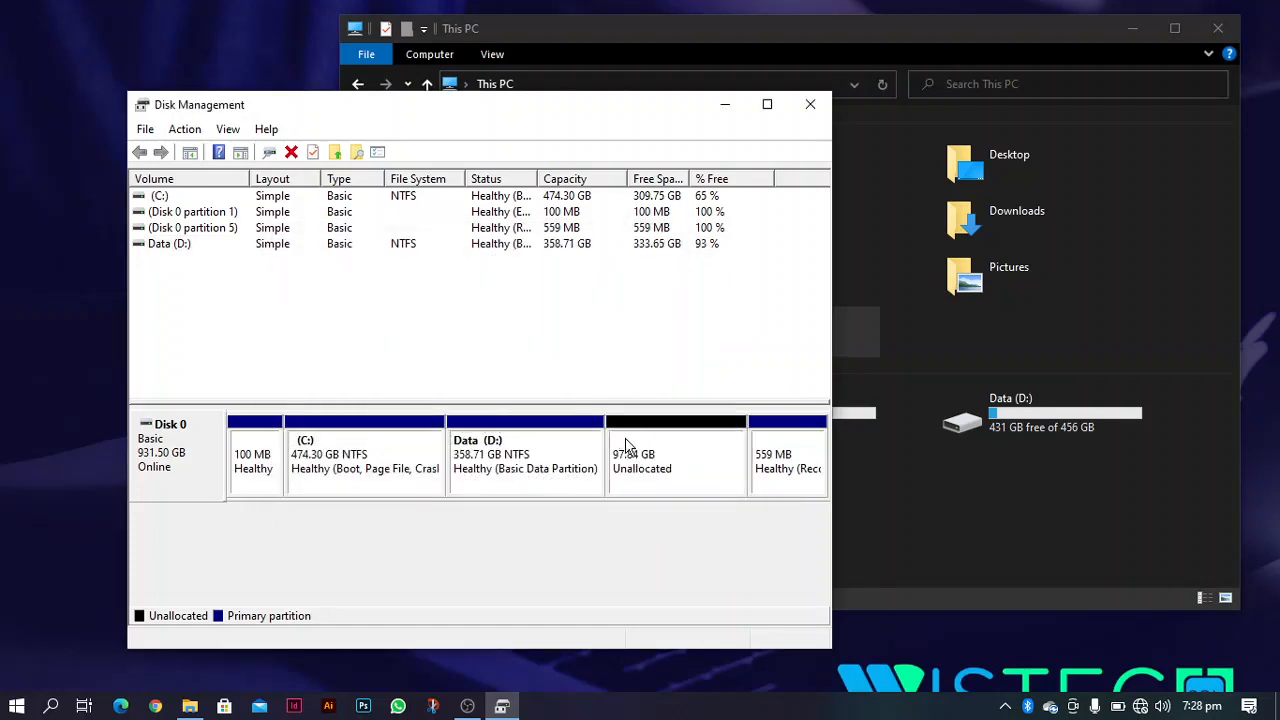
- Start a new simple volume in the unallocated space and accept the full 100190 MB as its size
{"action": "left_click", "coordinate": [579, 455]}
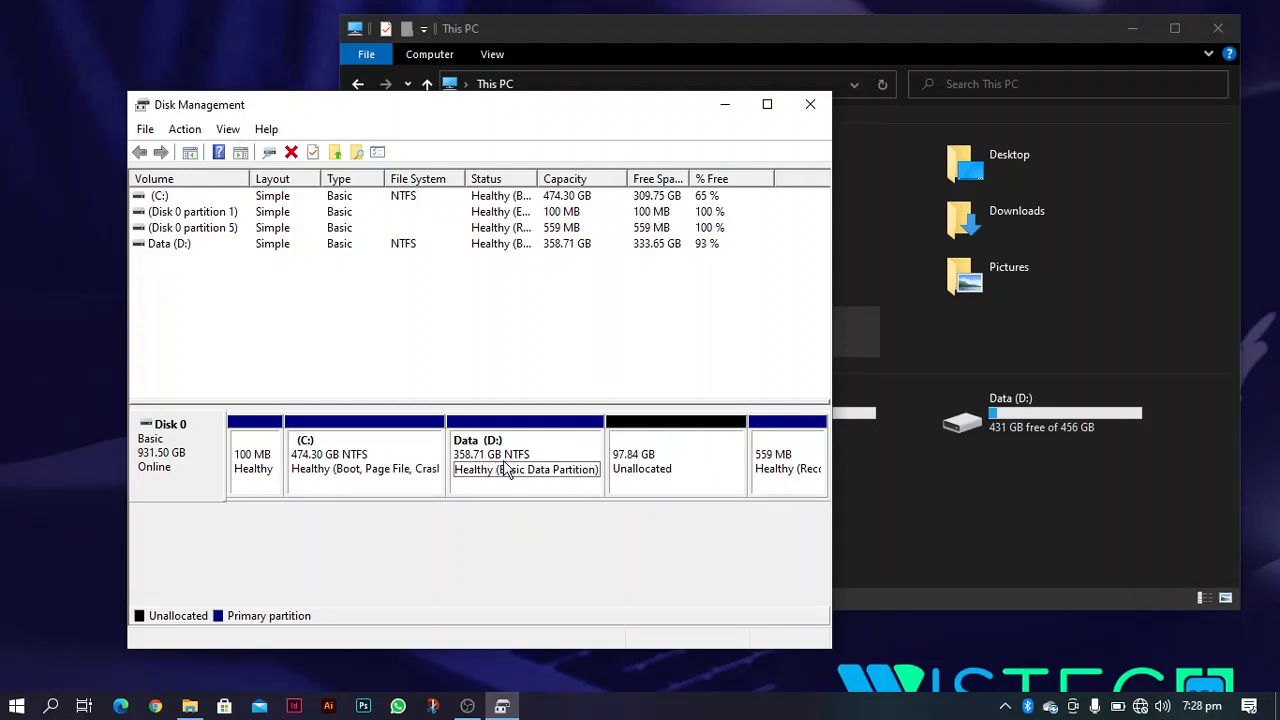
{"action": "left_click", "coordinate": [640, 465]}
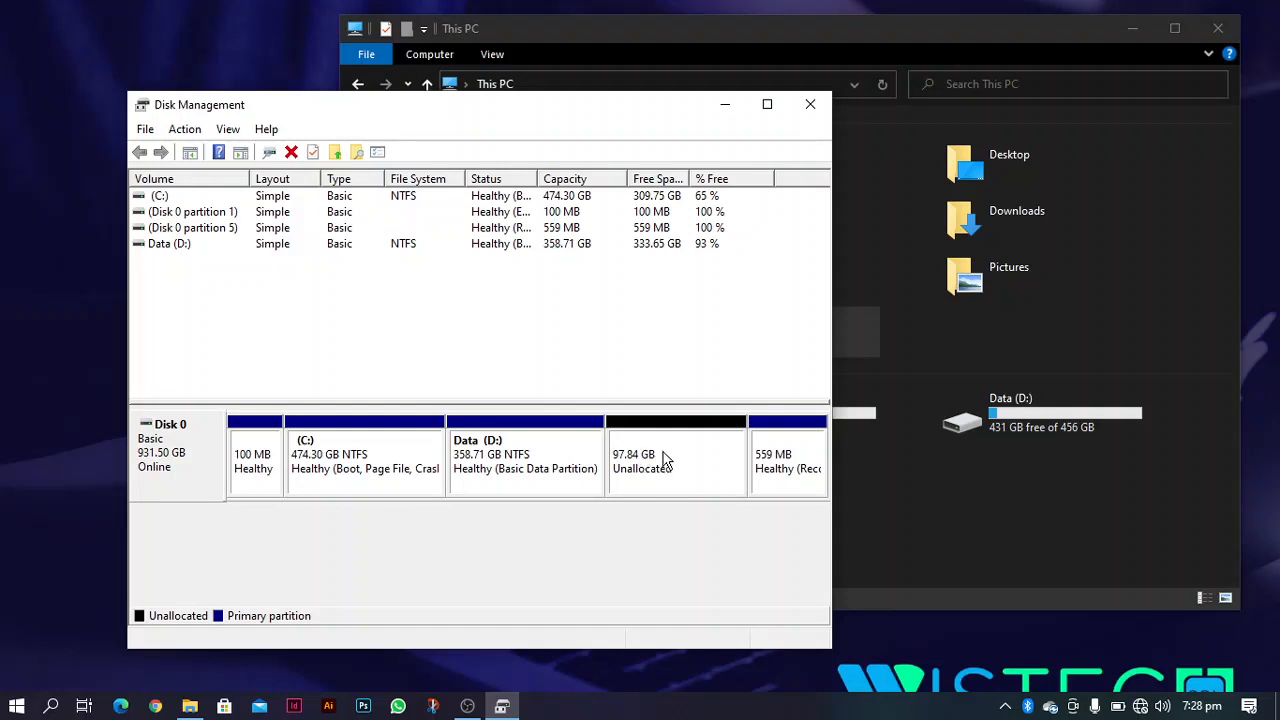
{"action": "right_click", "coordinate": [665, 459]}
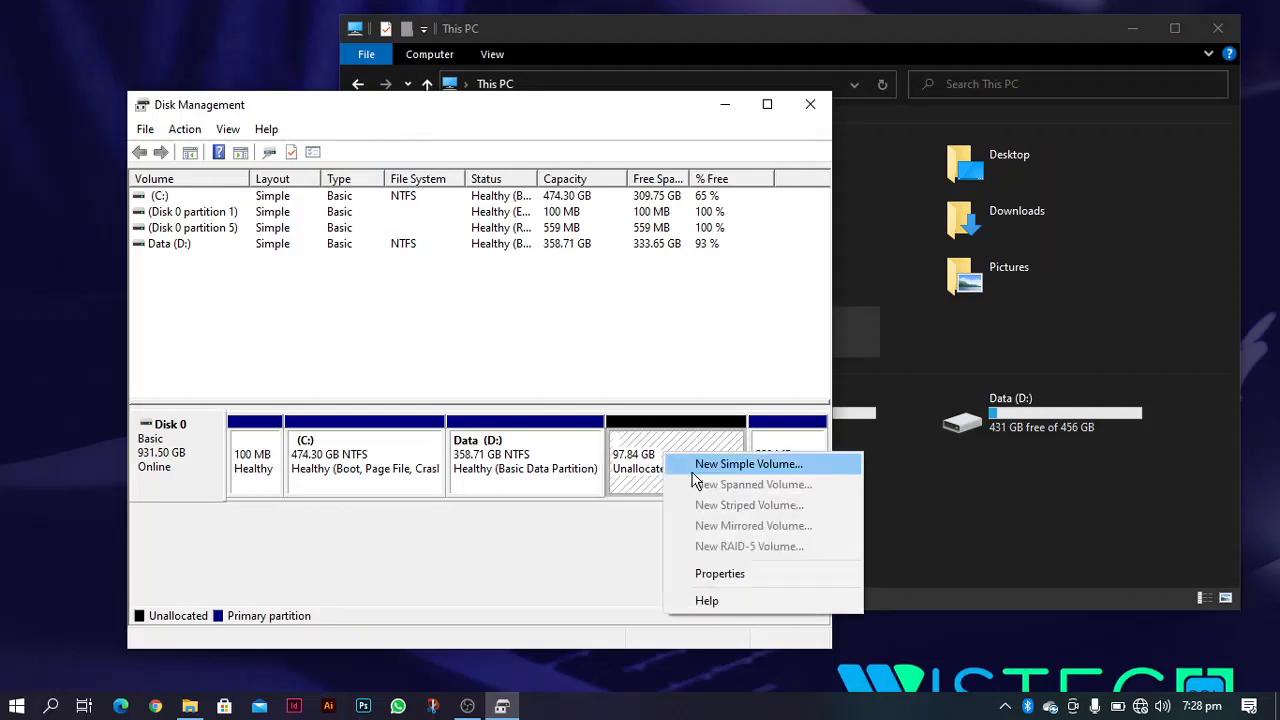
{"action": "left_click", "coordinate": [703, 465]}
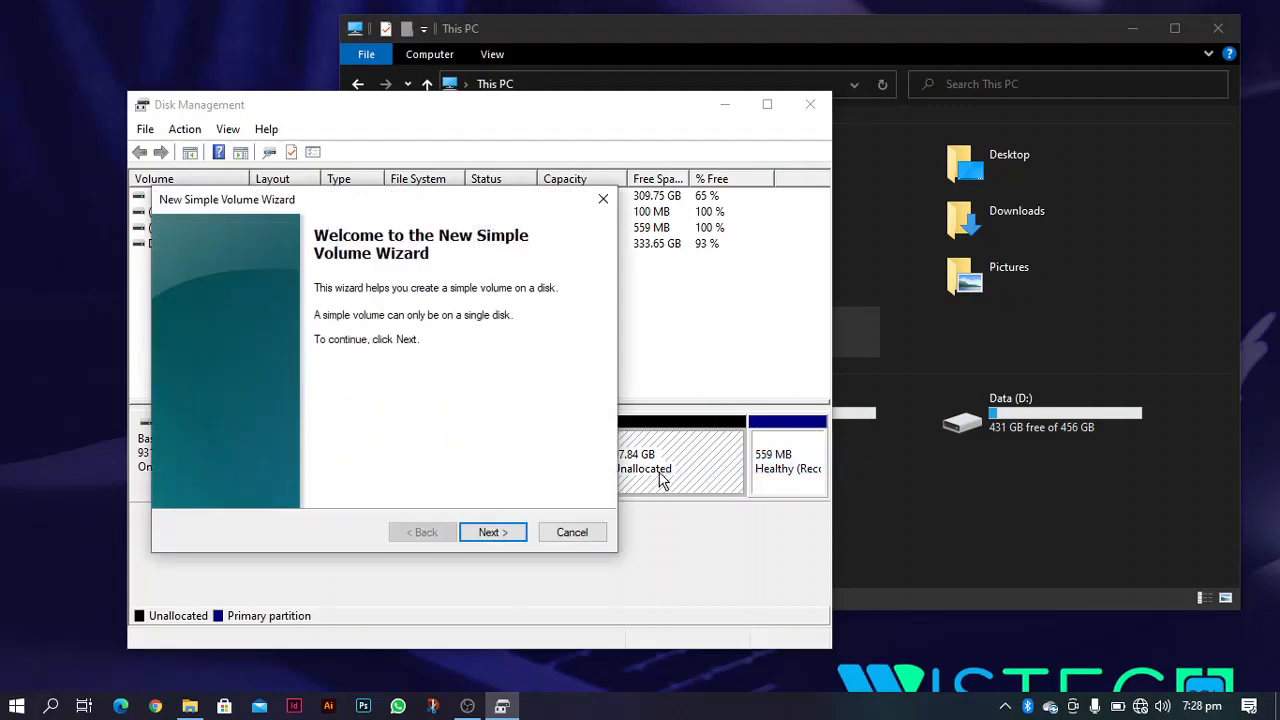
{"action": "left_click_drag", "start_coordinate": [423, 200], "coordinate": [604, 131]}
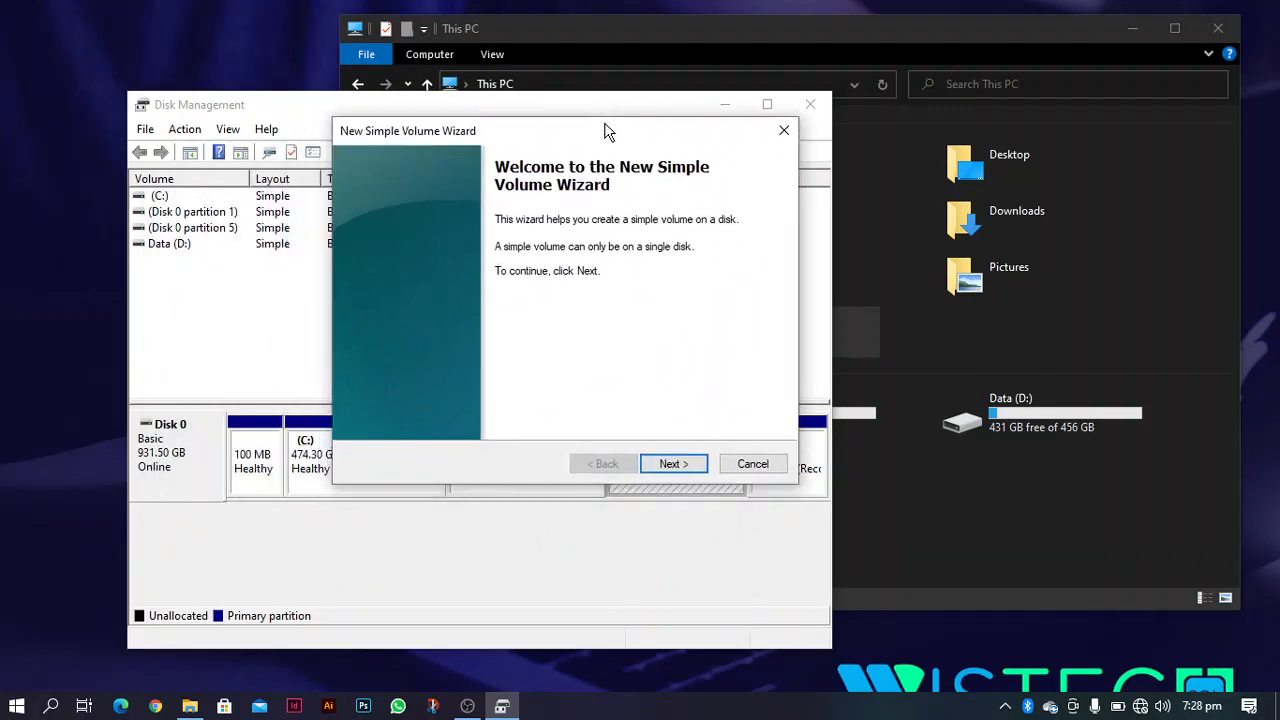
{"action": "left_click", "coordinate": [673, 466]}
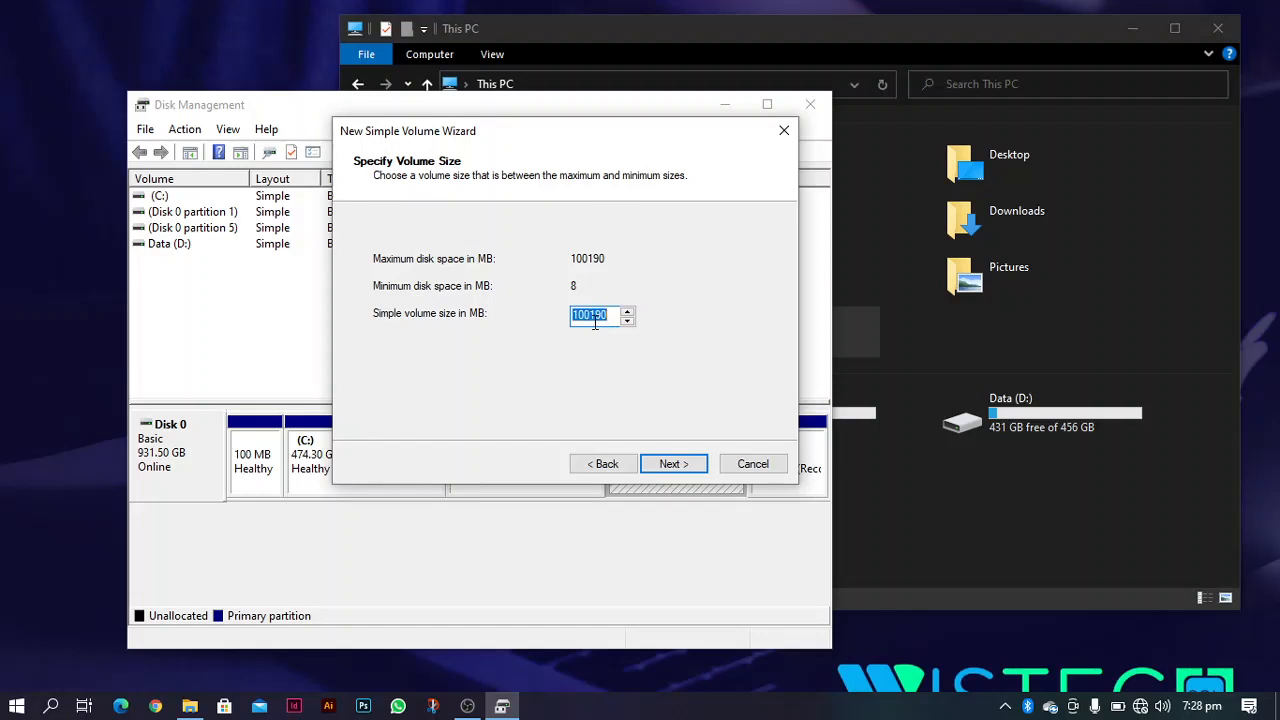
{"action": "left_click", "coordinate": [684, 464]}
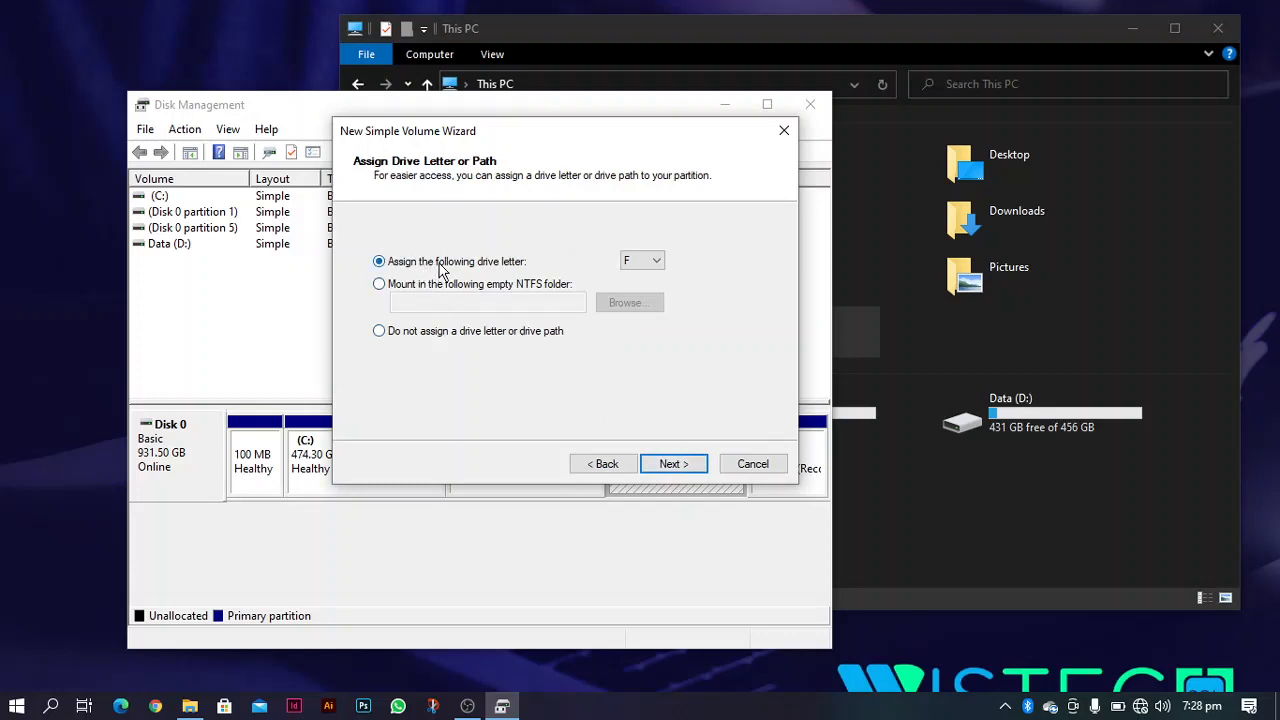
- Assign drive letter F to the new volume and continue to the format settings
{"action": "left_click", "coordinate": [651, 261]}
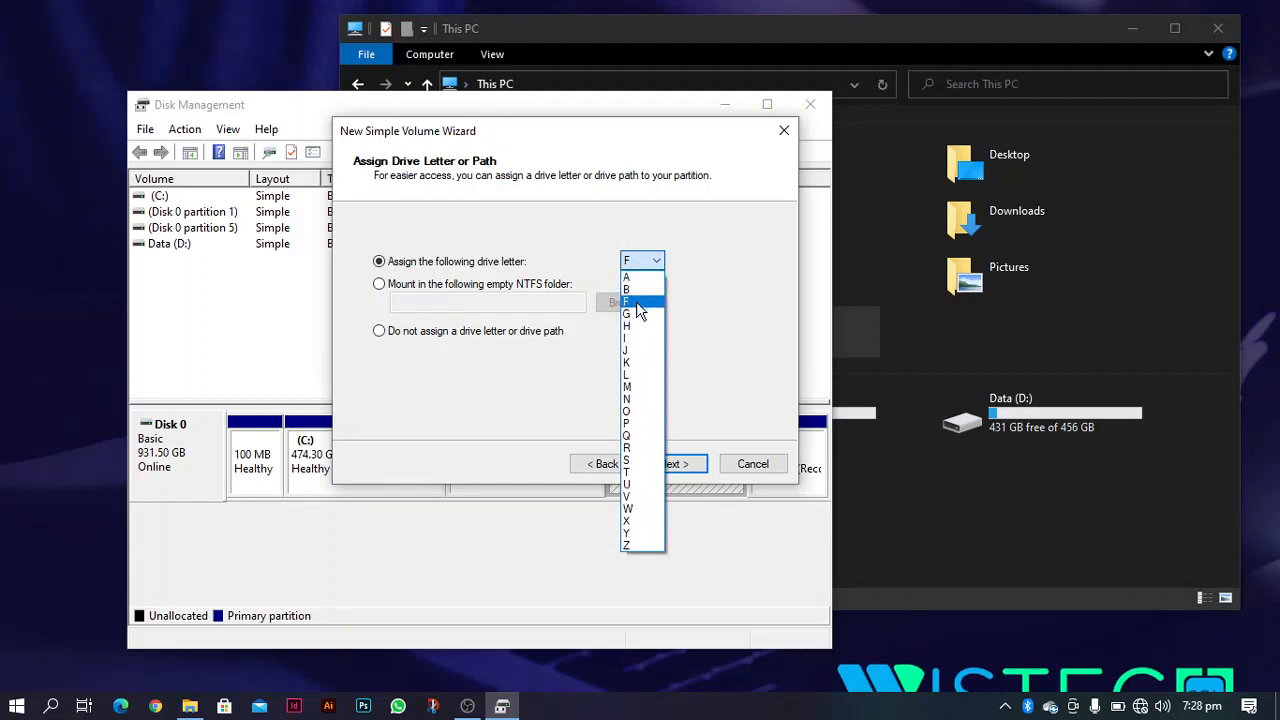
{"action": "left_click", "coordinate": [636, 301]}
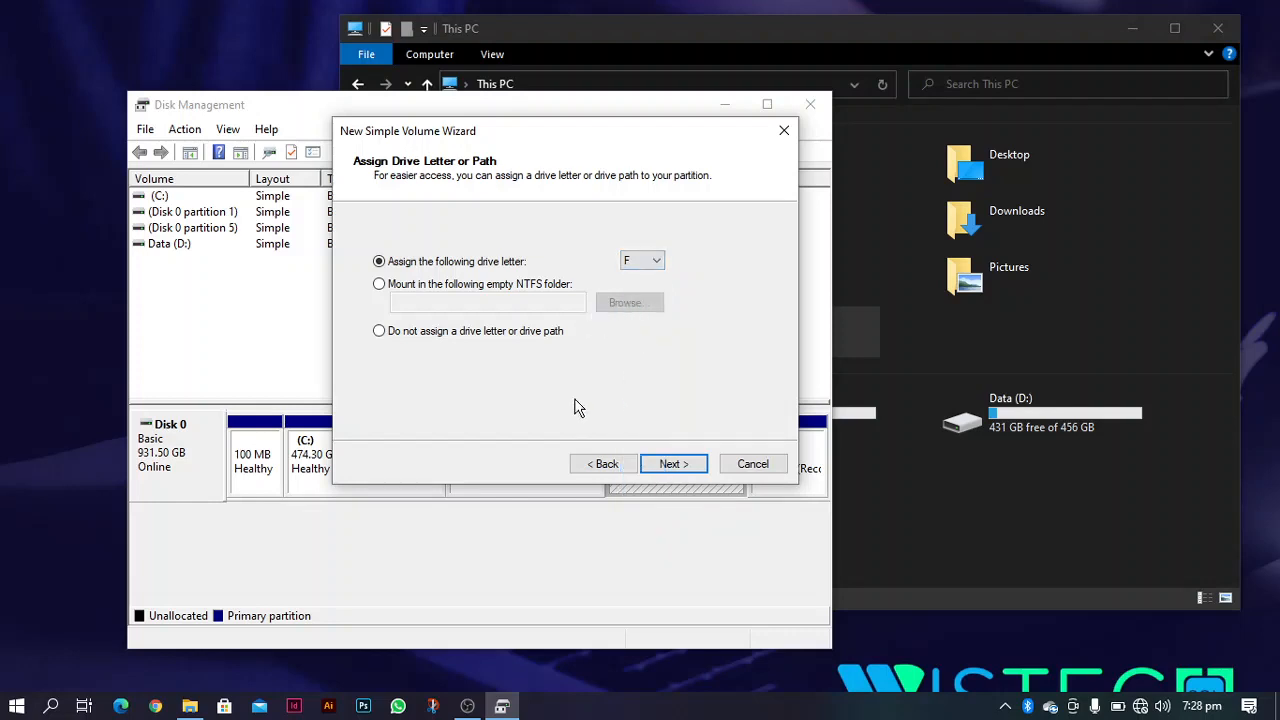
{"action": "left_click", "coordinate": [672, 466]}
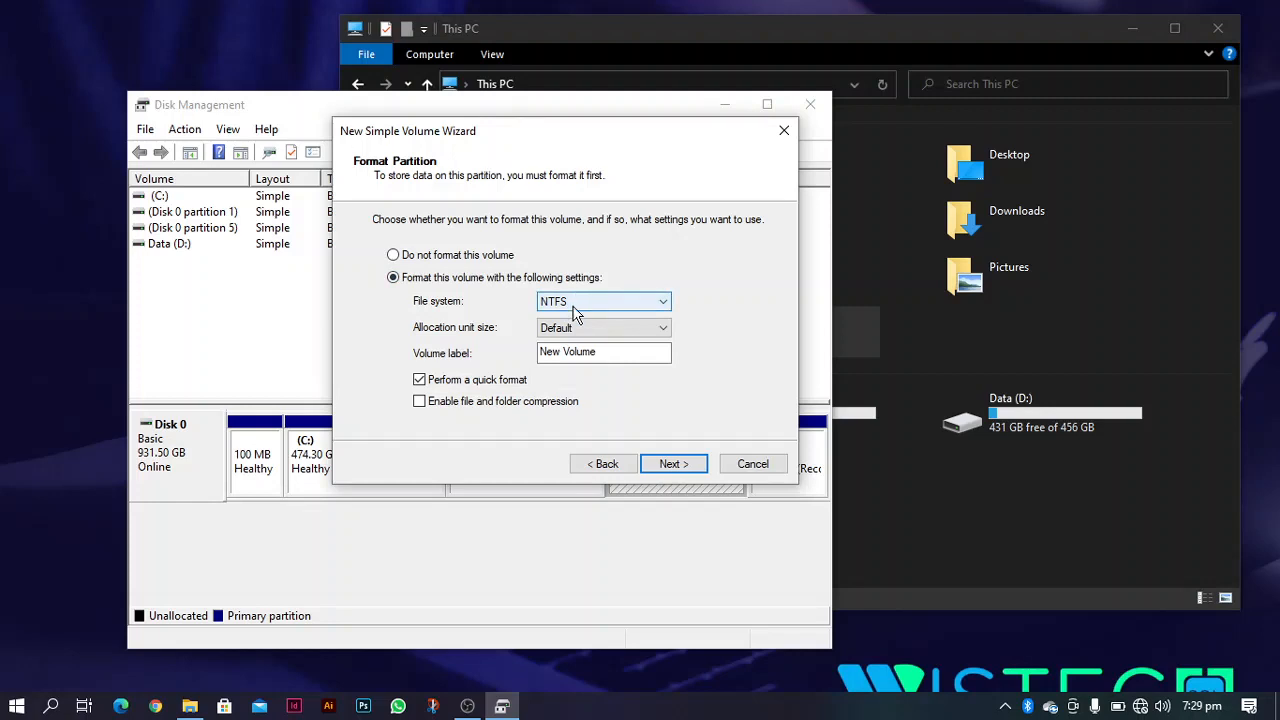
- Label the new volume Backup, keep NTFS with default allocation size and quick format, and finish creating it
{"action": "left_click", "coordinate": [605, 356]}
{"action": "left_click_drag", "start_coordinate": [600, 357], "coordinate": [534, 368]}
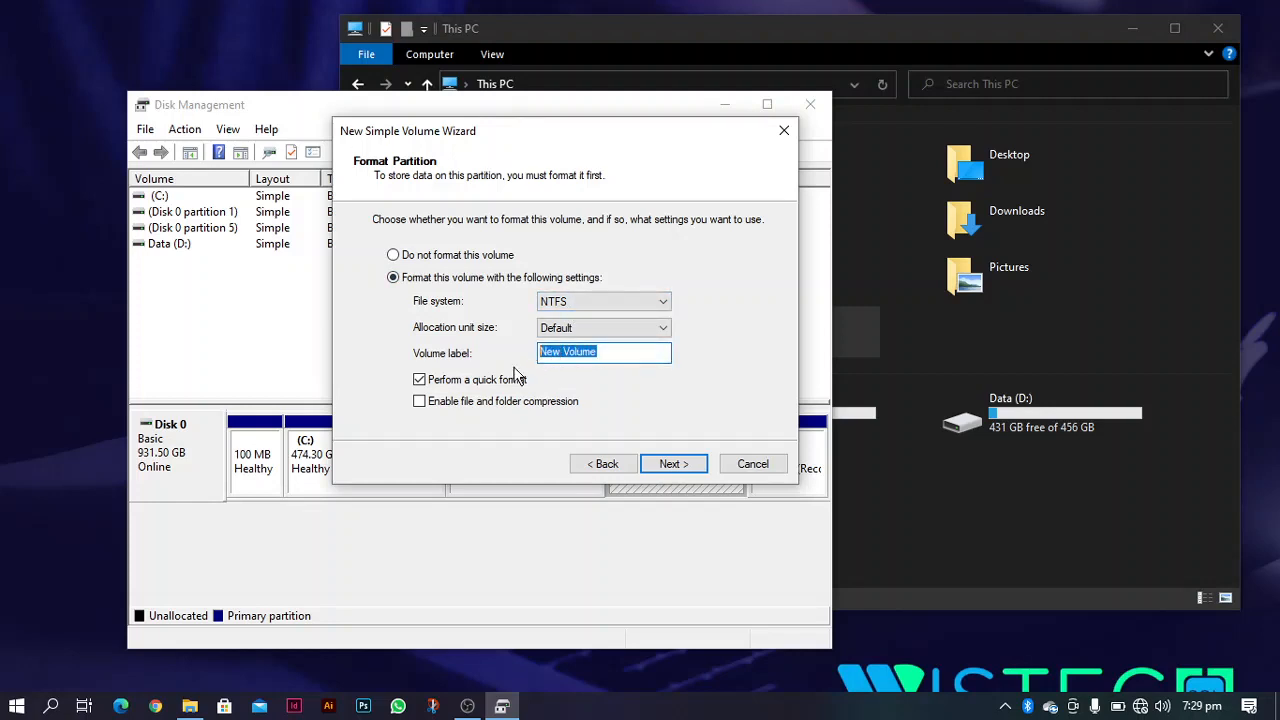
{"action": "key", "text": "BackSpace"}
{"action": "type", "text": "Backup"}
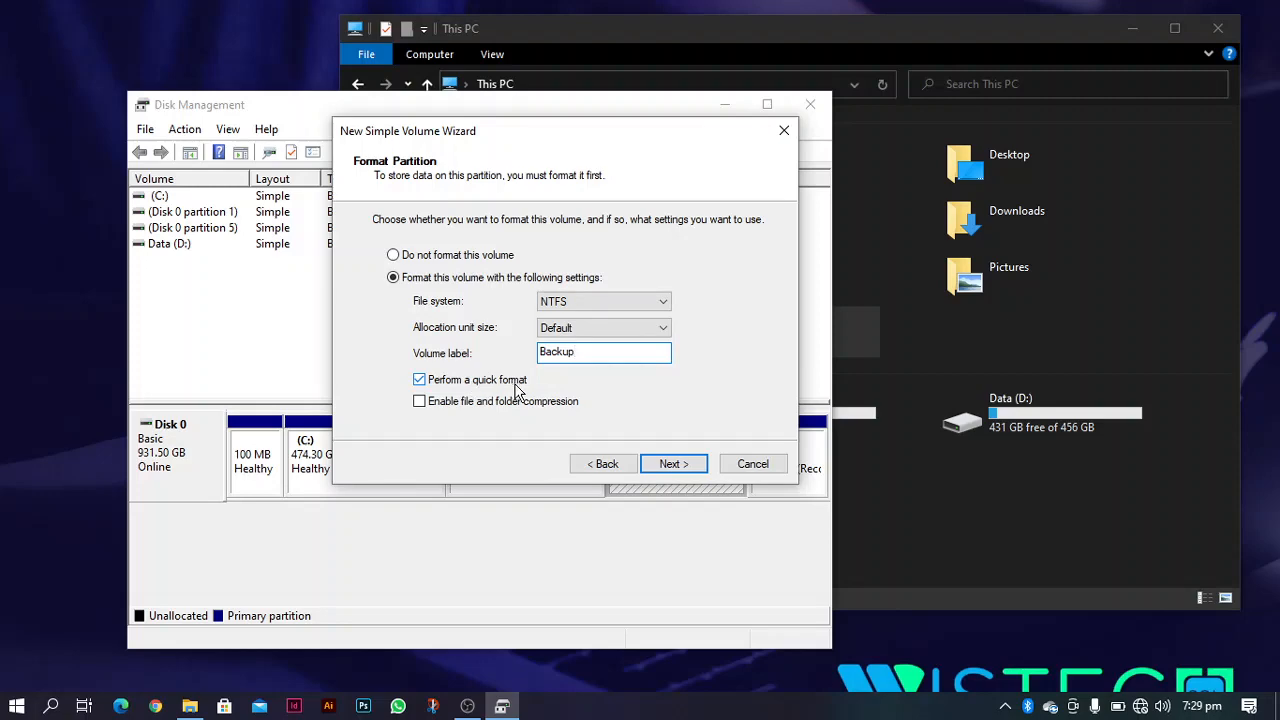
{"action": "left_click", "coordinate": [674, 464]}
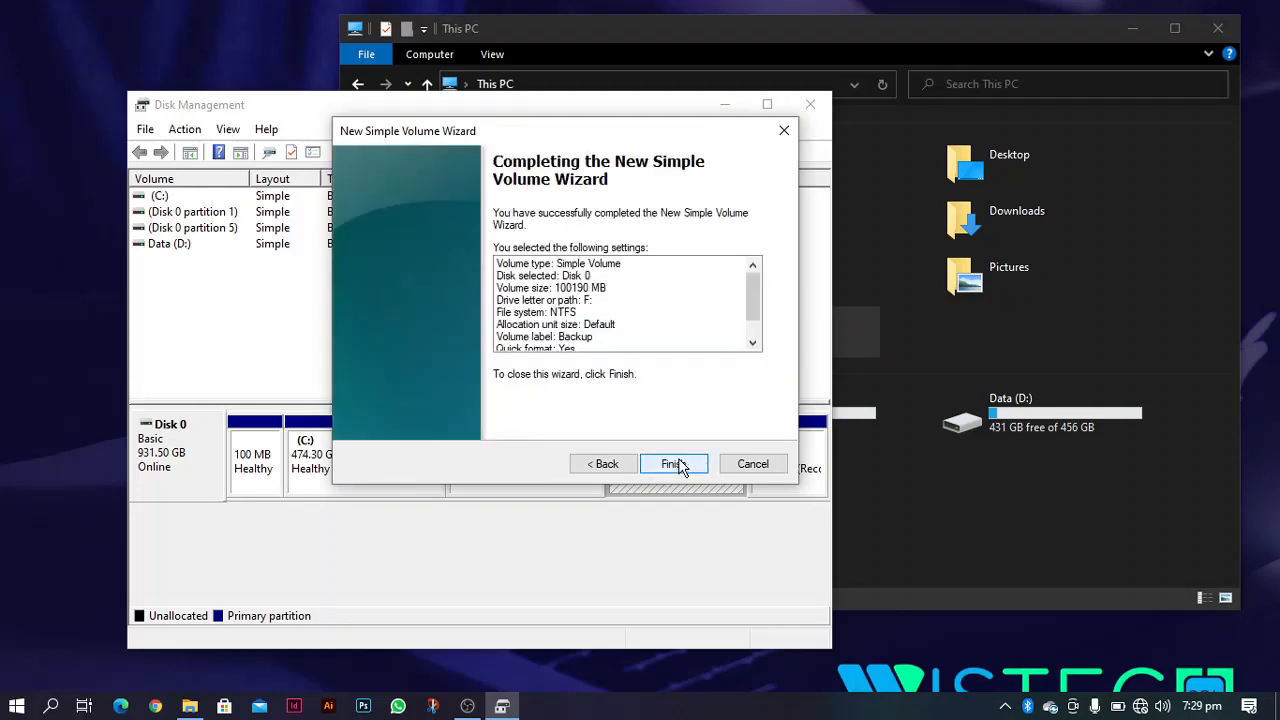
{"action": "left_click", "coordinate": [674, 465]}
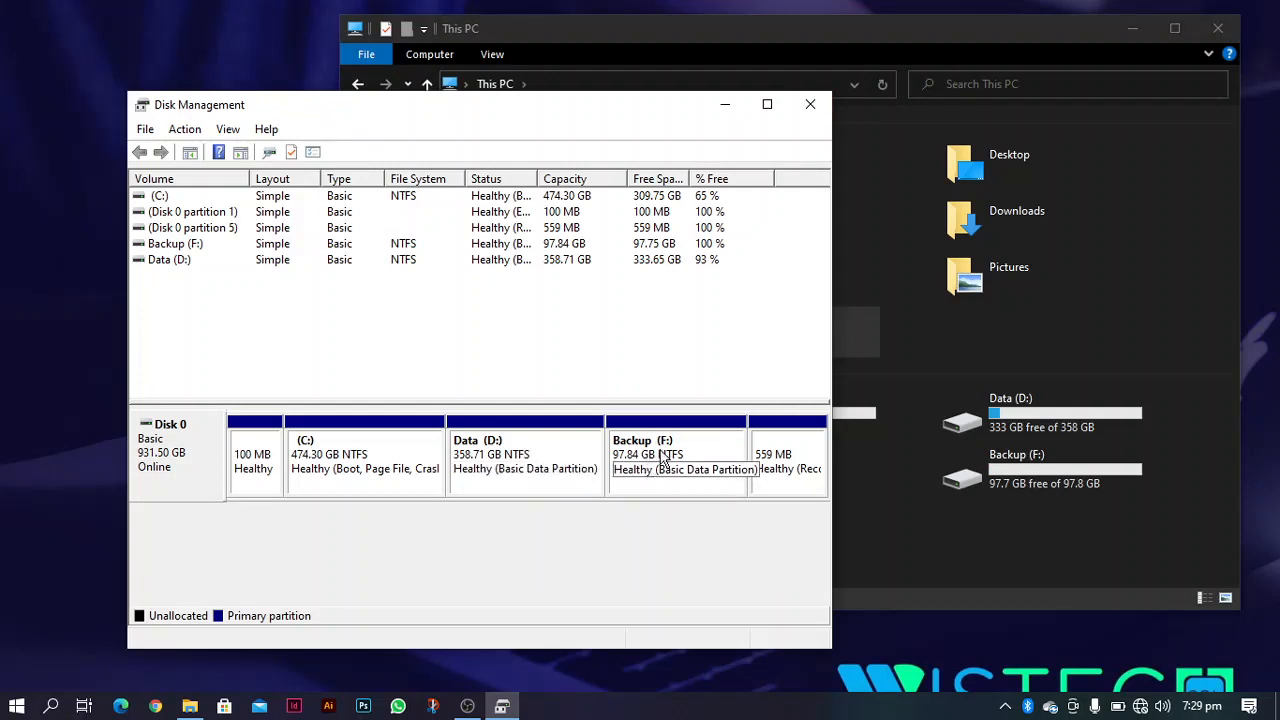
- Check the Backup (F:) drive under This PC and review the C: and Backup (F:) partitions in Disk Management
{"action": "left_click", "coordinate": [923, 523]}
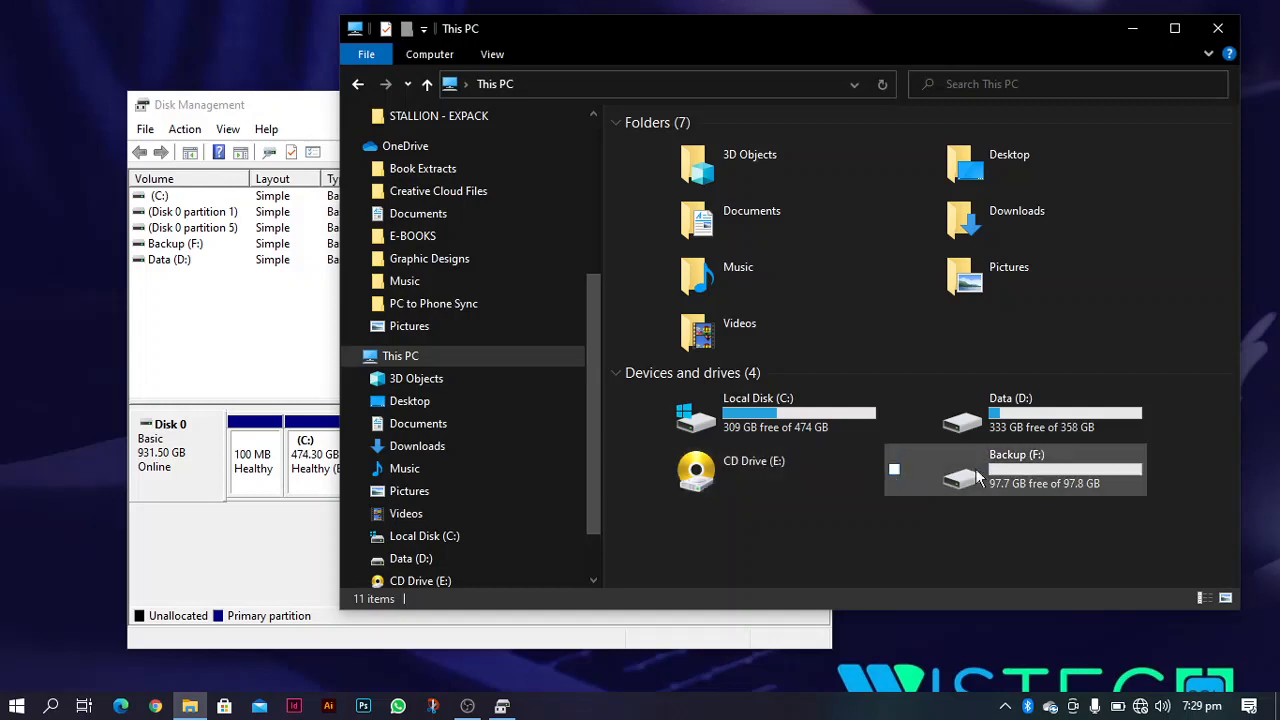
{"action": "mouse_move", "coordinate": [1050, 473]}
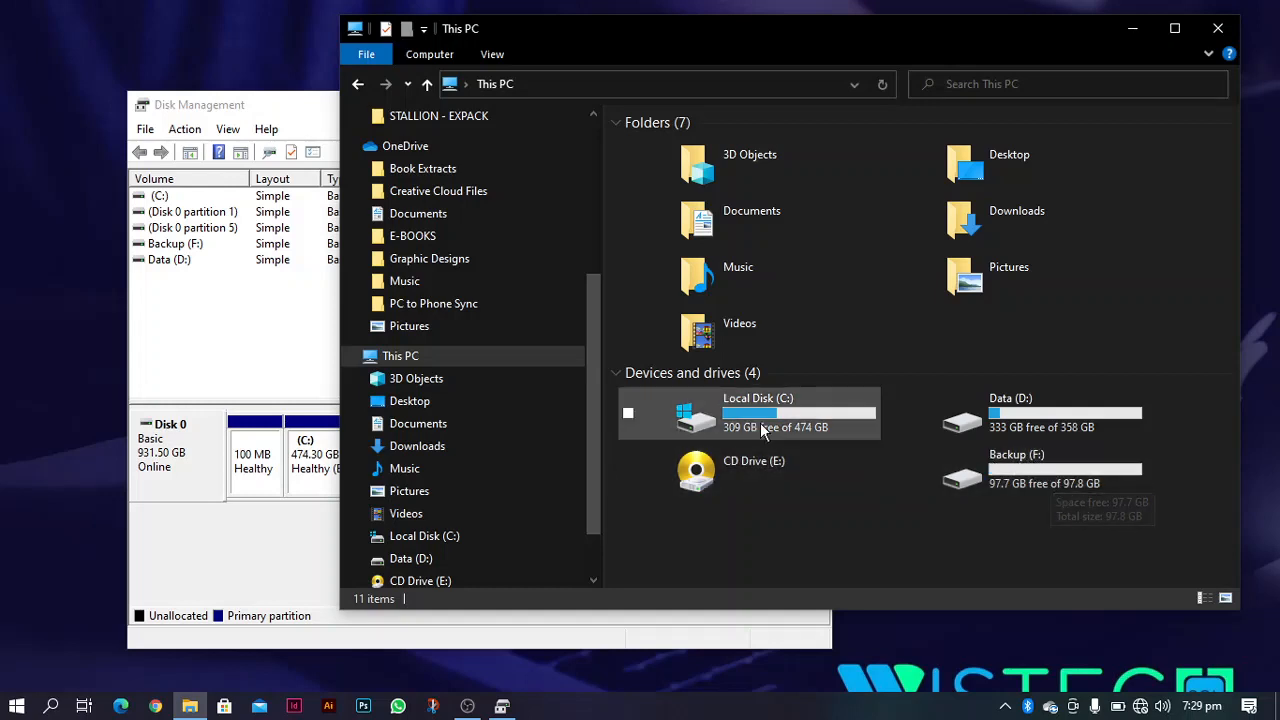
{"action": "left_click", "coordinate": [276, 515]}
{"action": "left_click", "coordinate": [358, 442]}
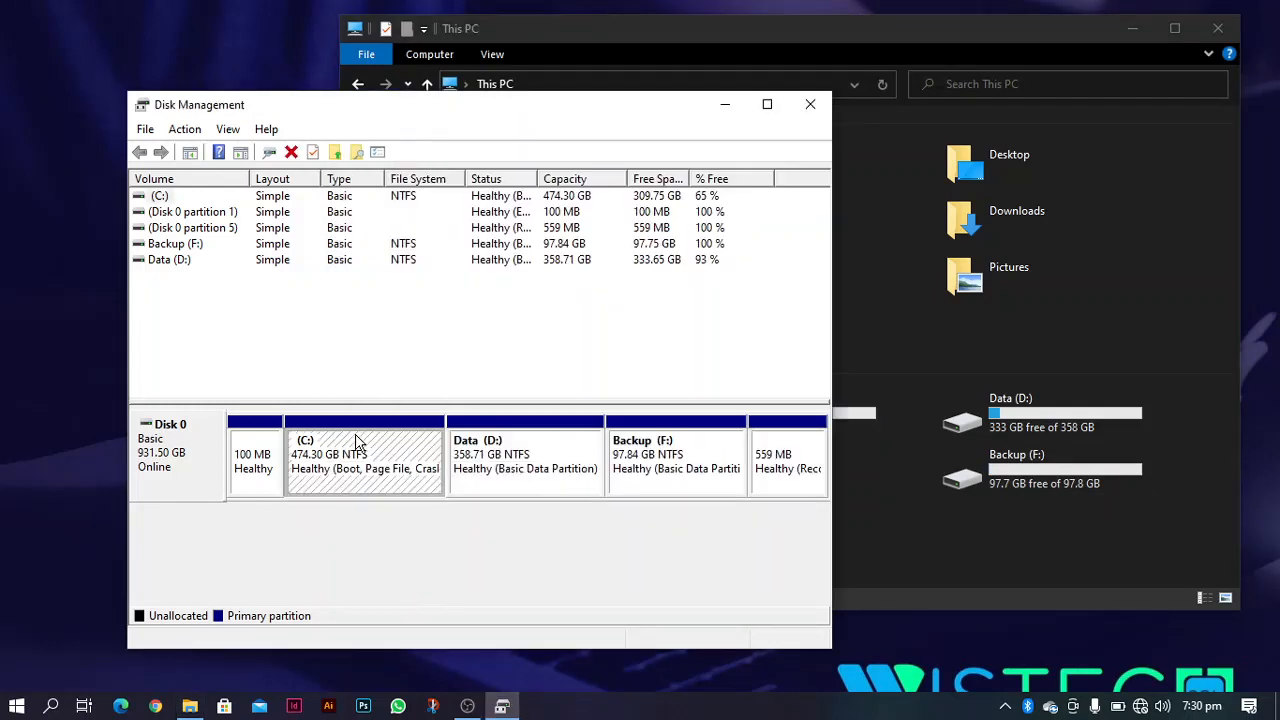
{"action": "left_click", "coordinate": [688, 452]}
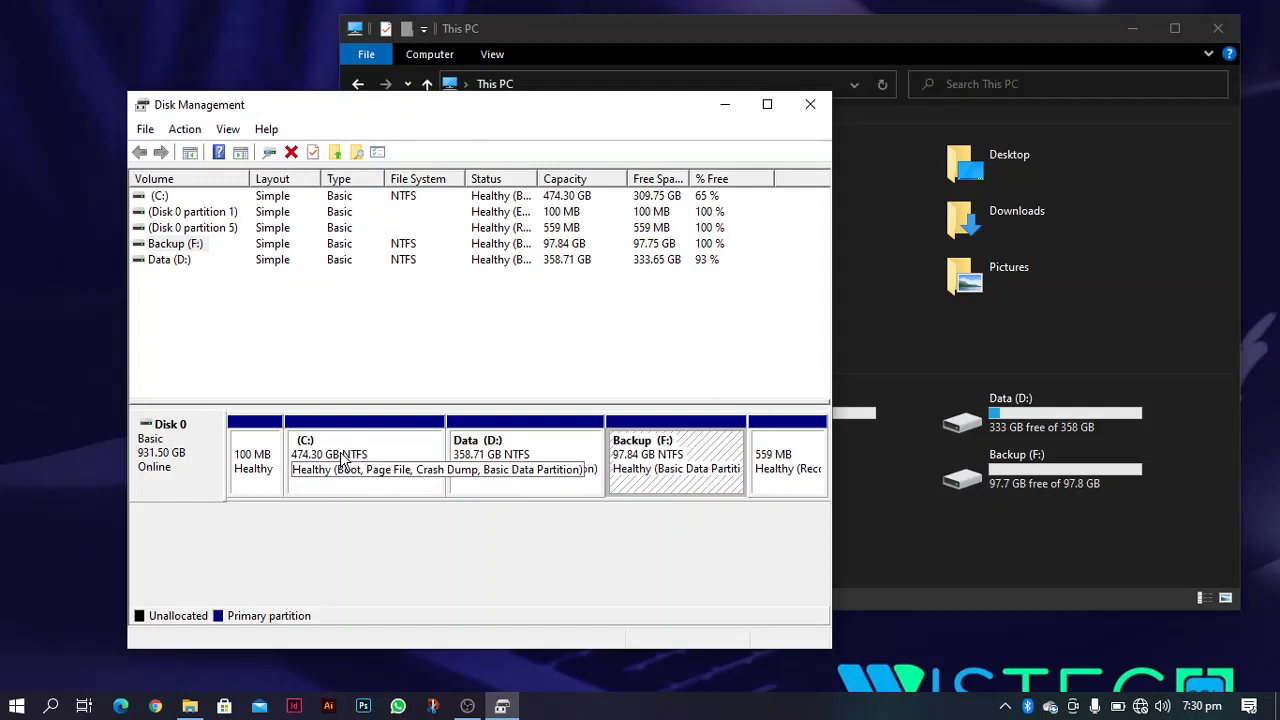
- Query the C: partition's available shrink space with Shrink Volume, and minimize the Disk Management and File Explorer windows
{"action": "right_click", "coordinate": [370, 456]}
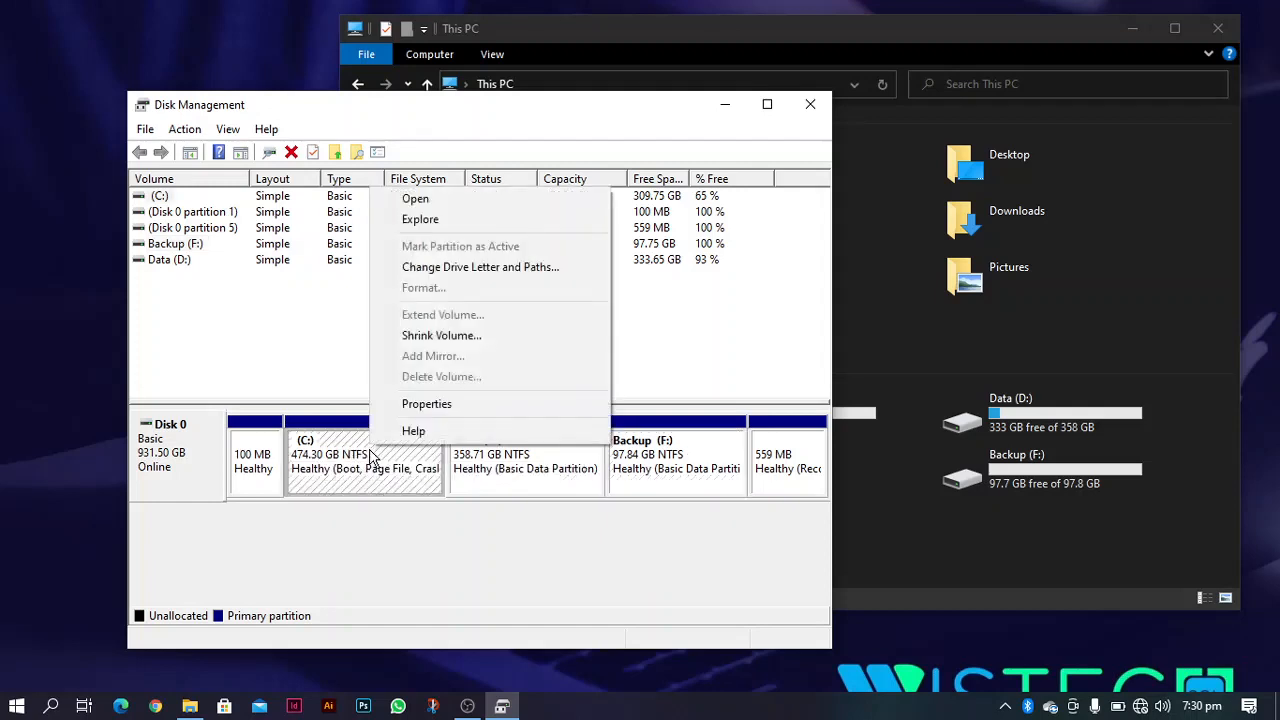
{"action": "left_click", "coordinate": [451, 339]}
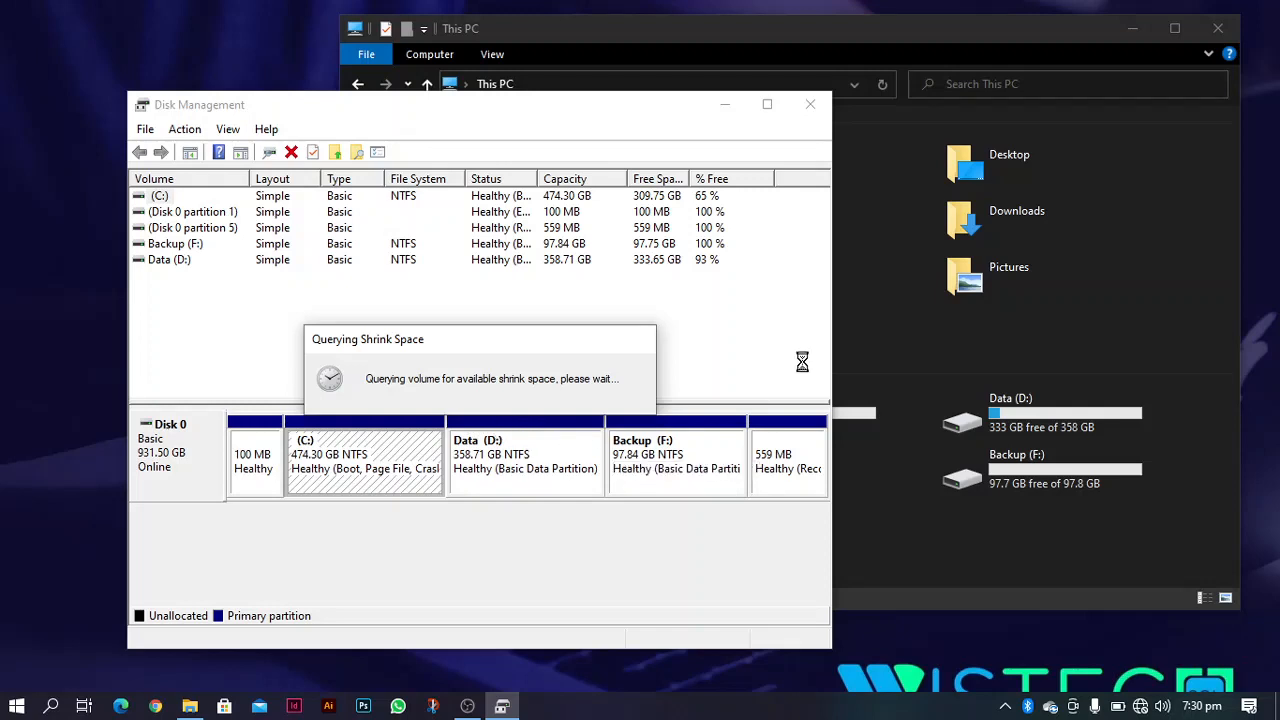
{"action": "left_click", "coordinate": [725, 105]}
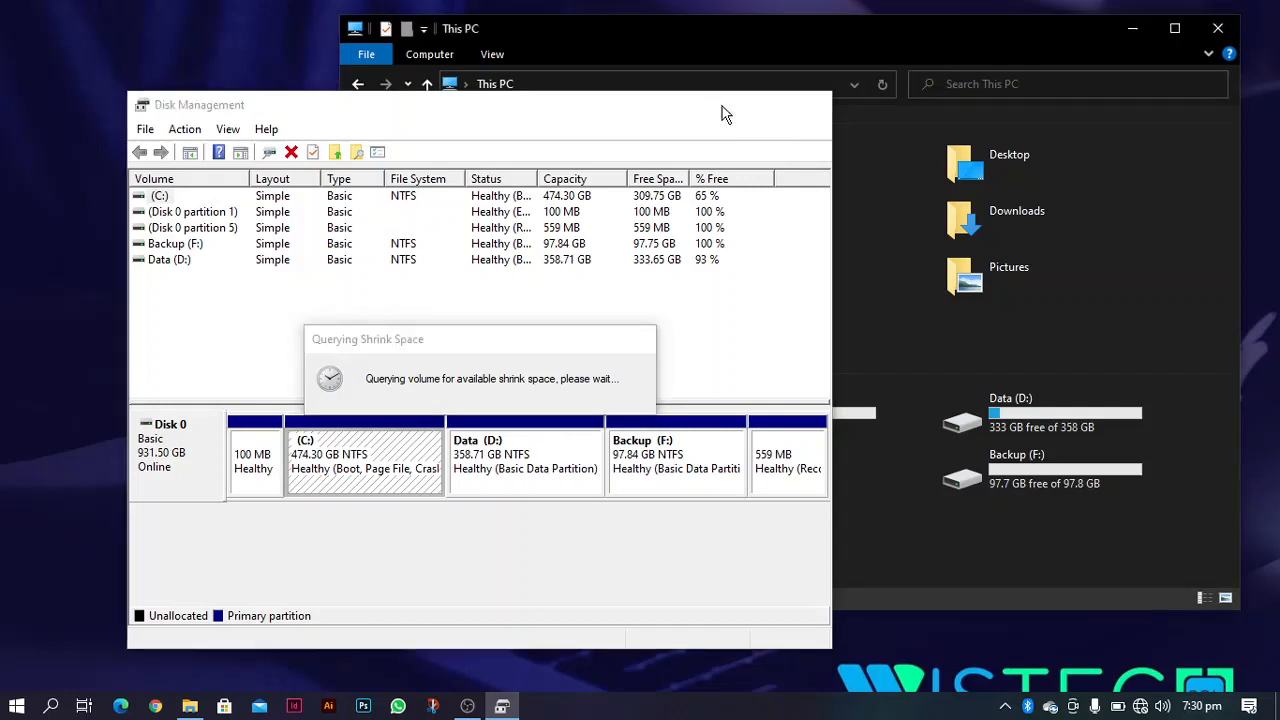
{"action": "left_click", "coordinate": [1133, 30]}
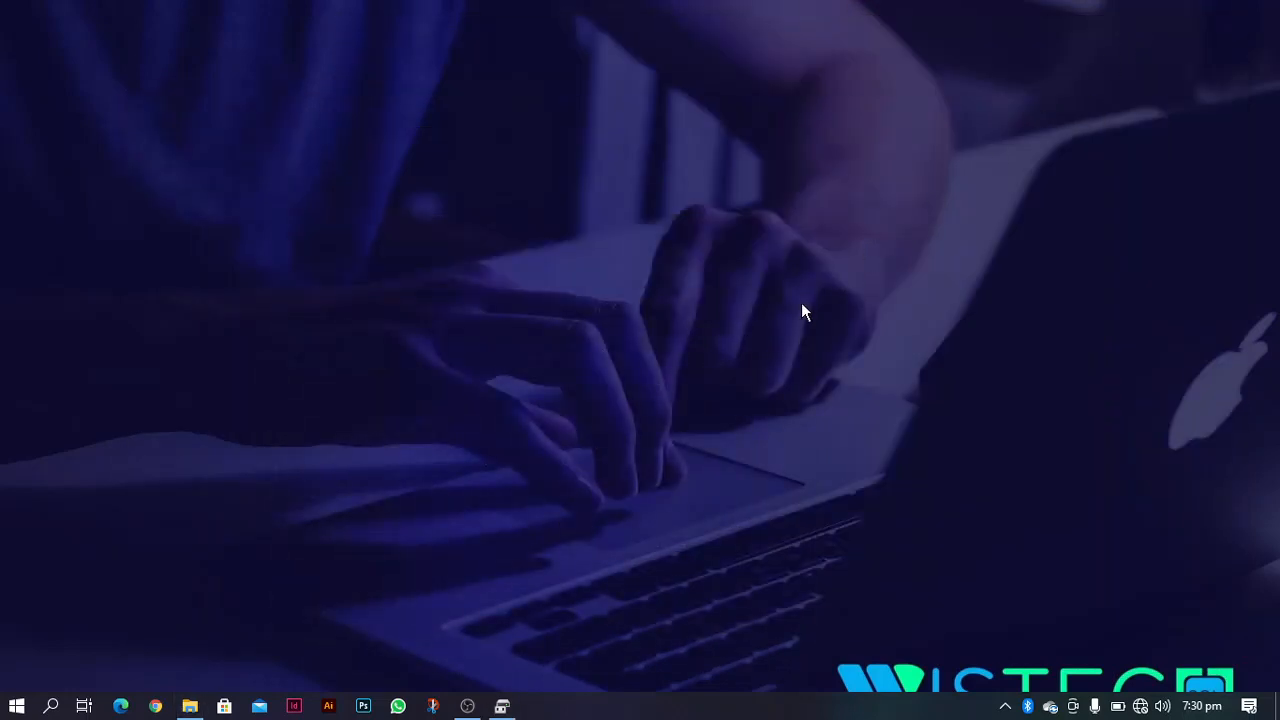